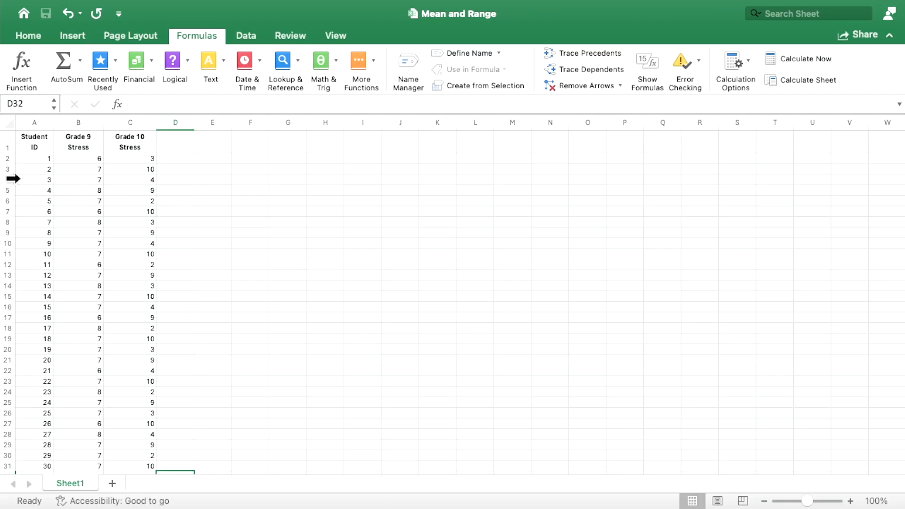
Review the student rows and their Grade 9 and Grade 10 stress scores through to the last student
click(7, 159)
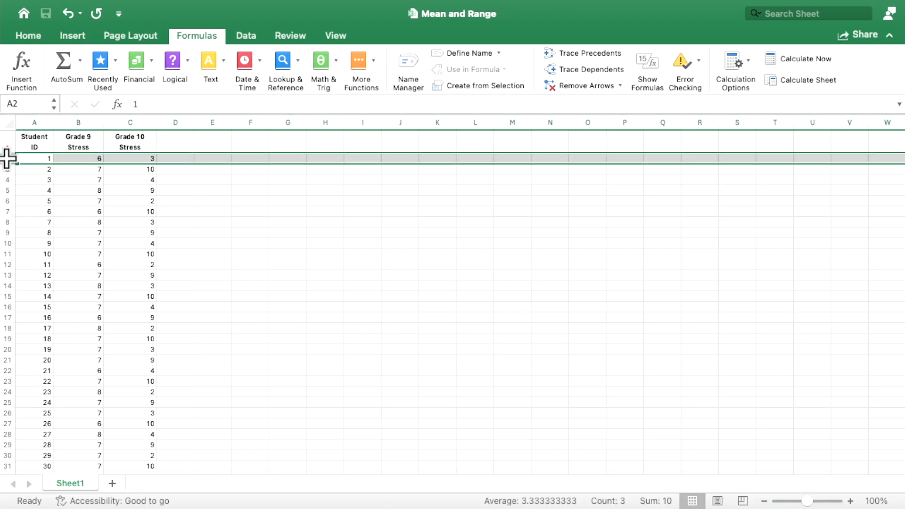
click(86, 161)
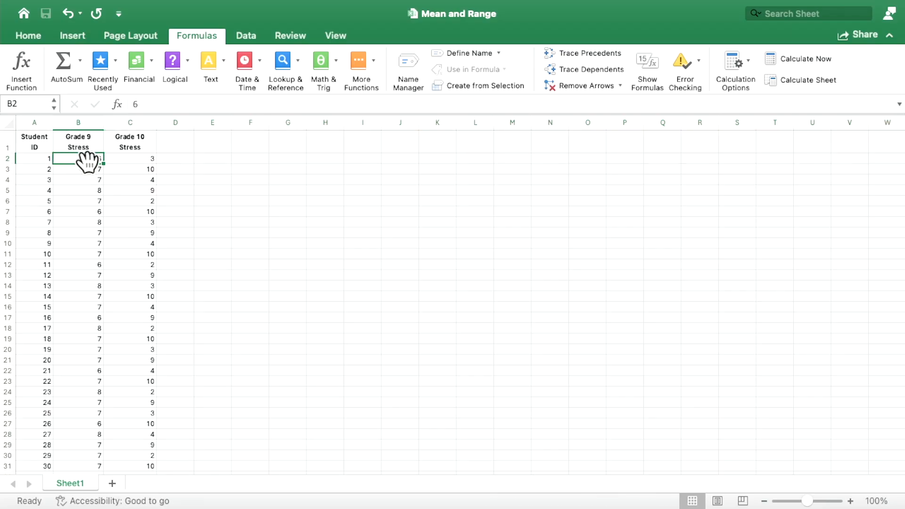
click(133, 161)
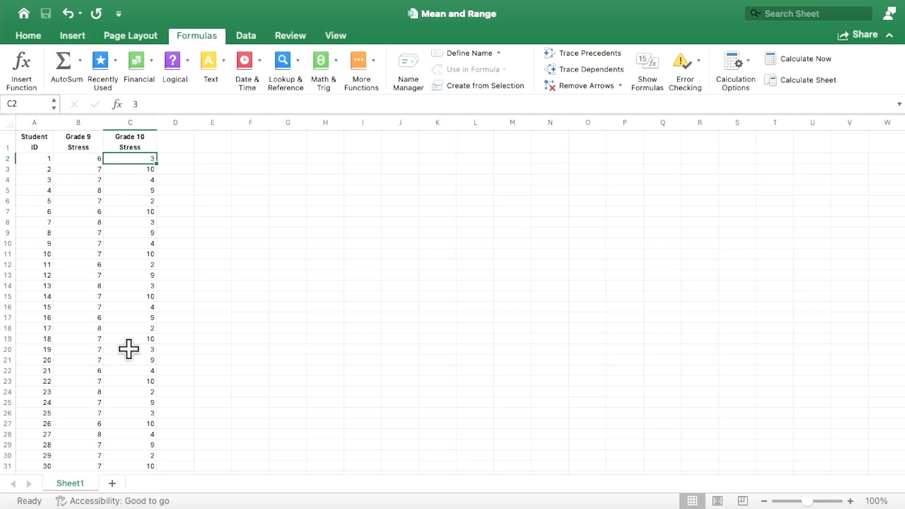
scroll(125, 347, down, 3)
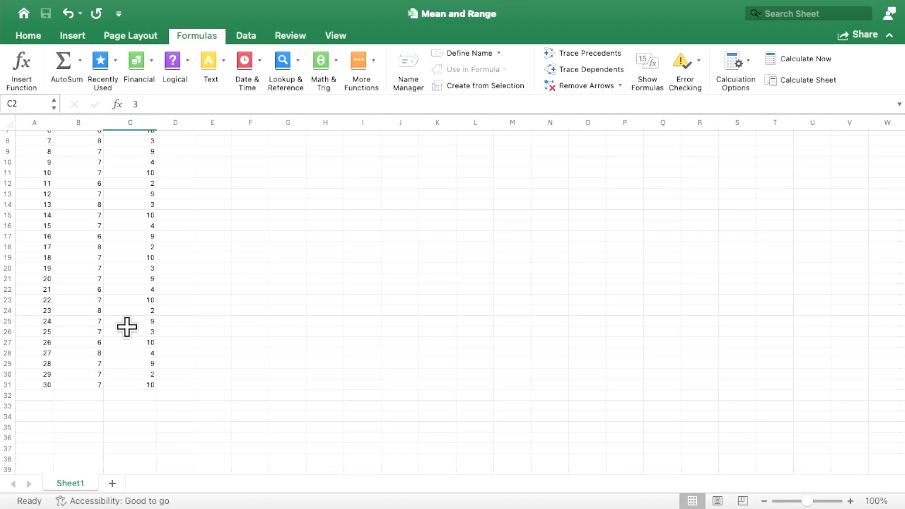
scroll(125, 283, up, 3)
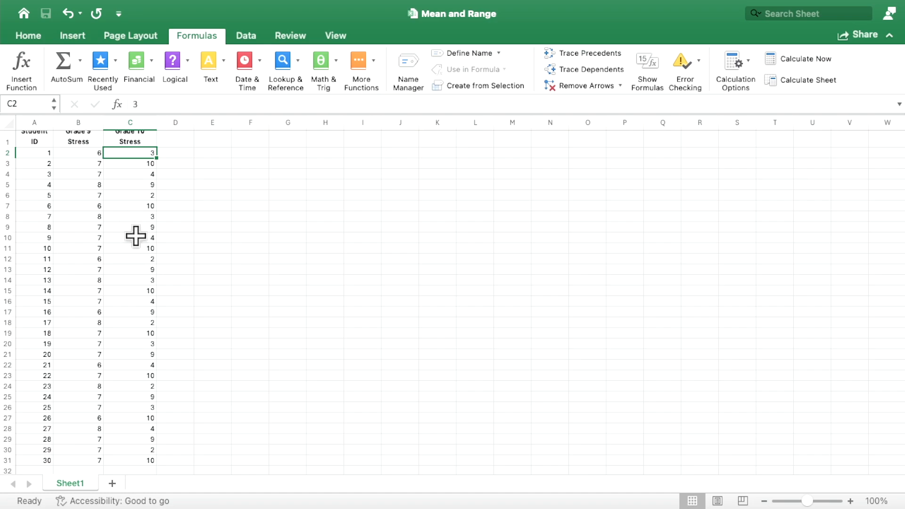
scroll(134, 227, up, 1)
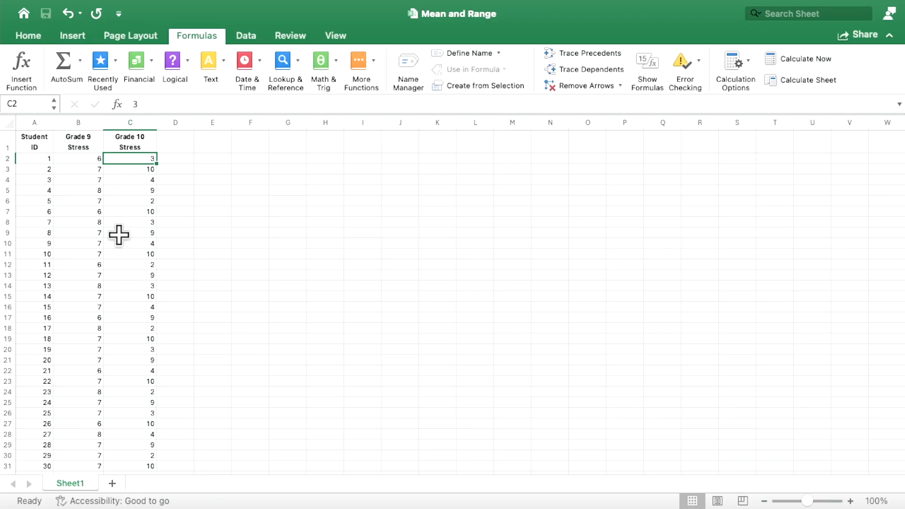
scroll(82, 383, down, 5)
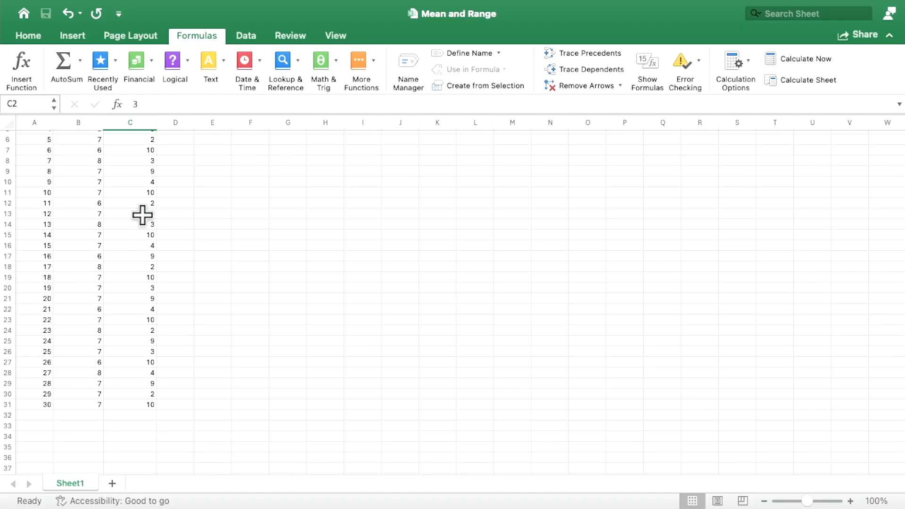
scroll(141, 213, up, 5)
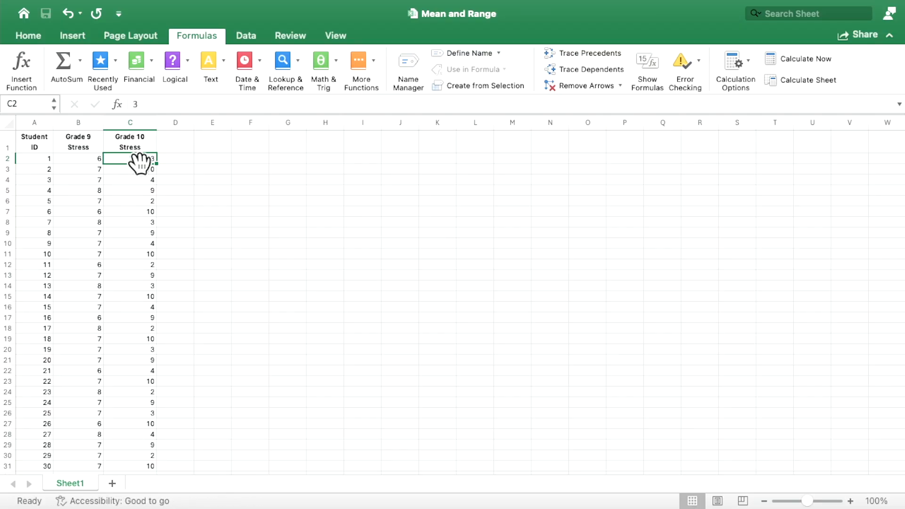
Highlight the Grade 10 scores in C2:C31 and the Grade 9 scores in B2:B31 to compare the two data sets
drag(134, 161, 133, 419)
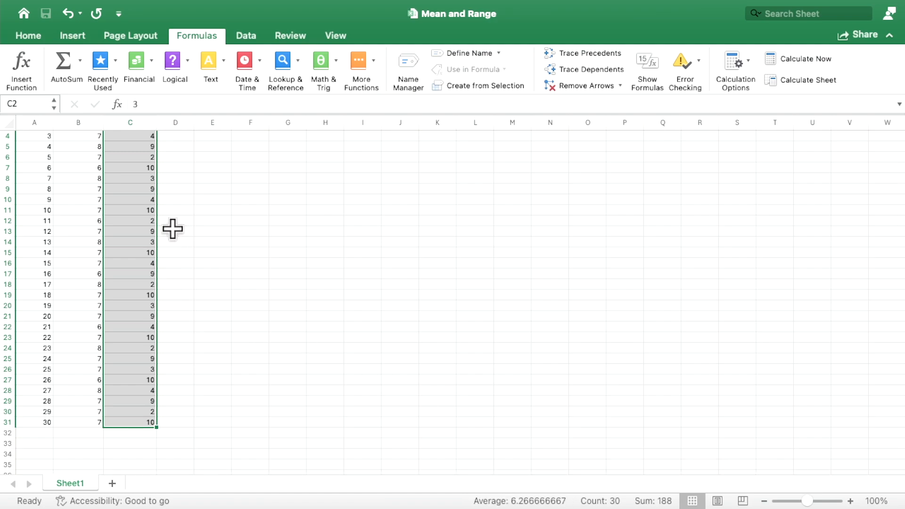
scroll(123, 194, down, 5)
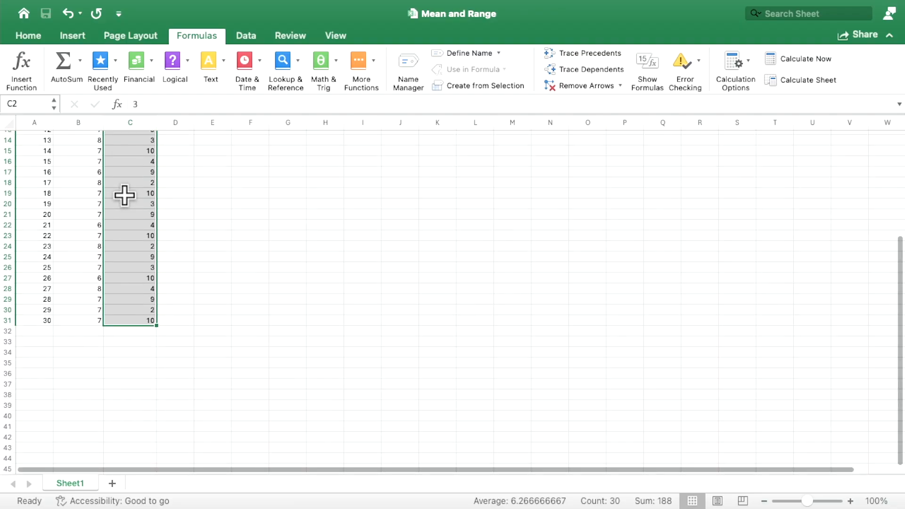
scroll(124, 194, up, 6)
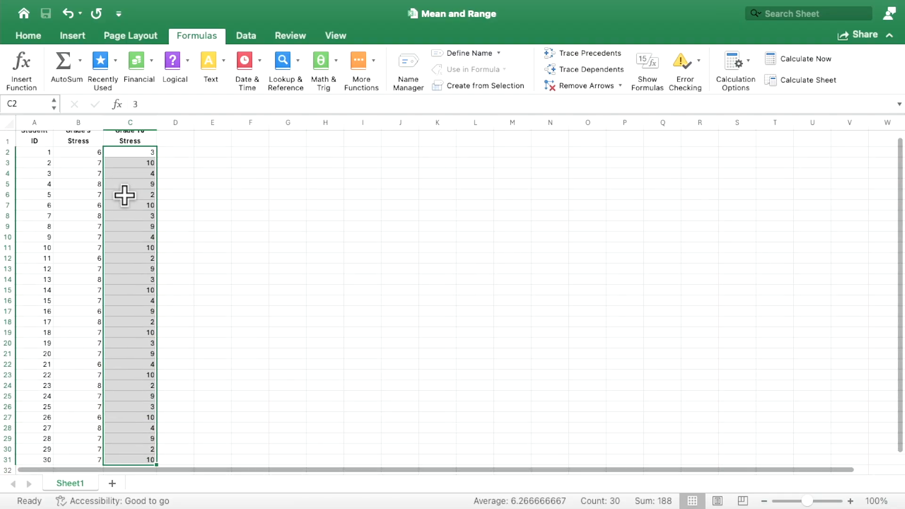
scroll(129, 211, down, 1)
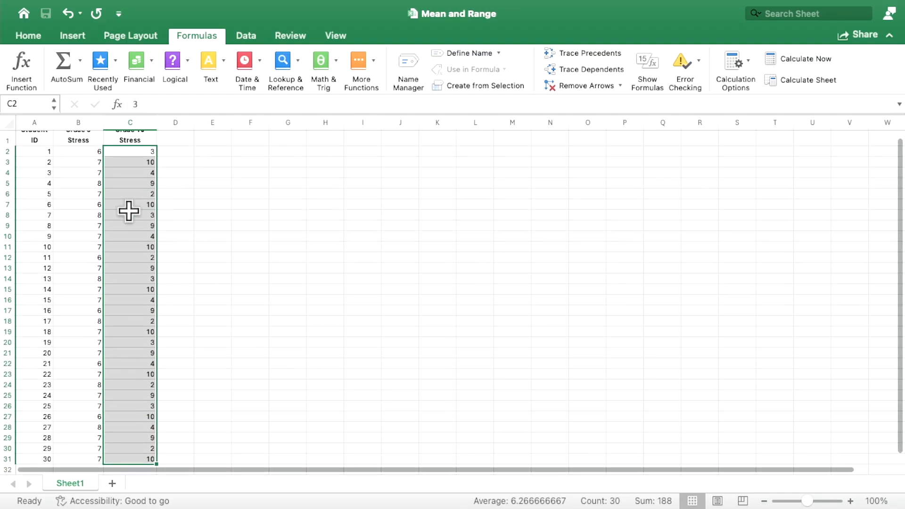
scroll(120, 184, up, 1)
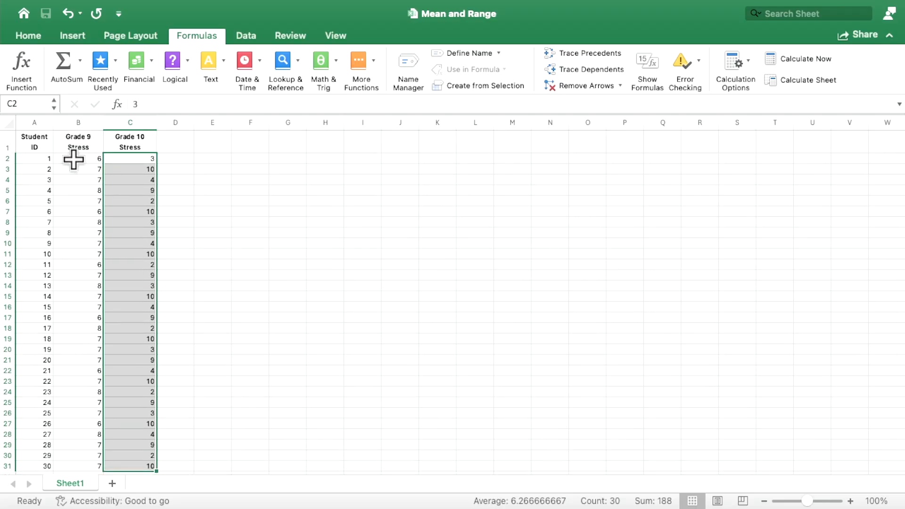
drag(73, 159, 89, 418)
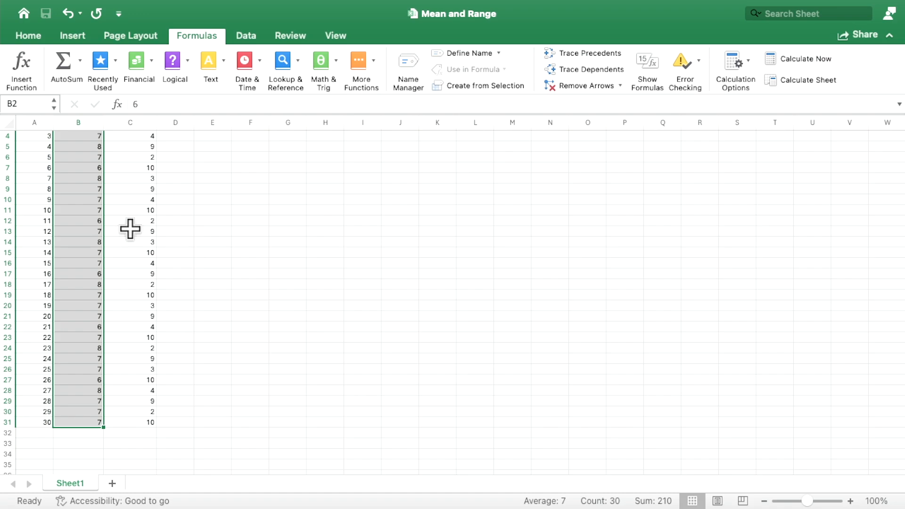
scroll(130, 229, up, 3)
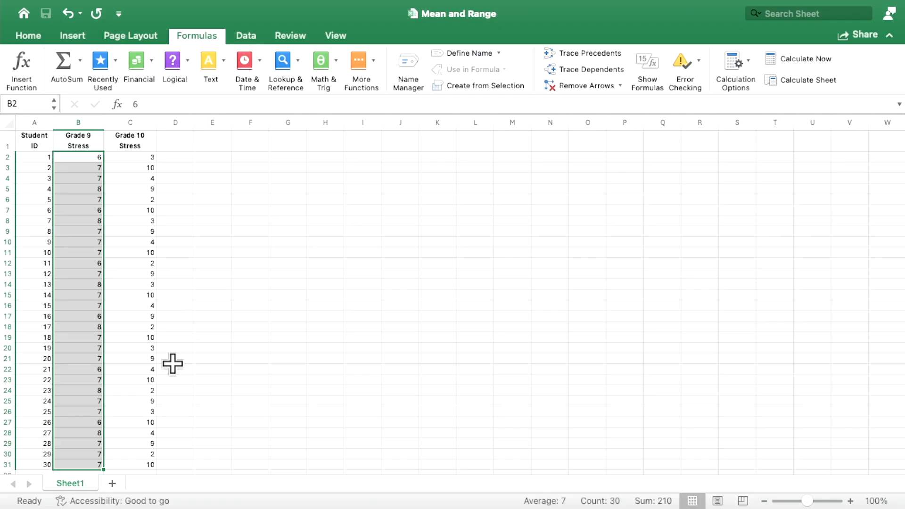
scroll(175, 363, down, 2)
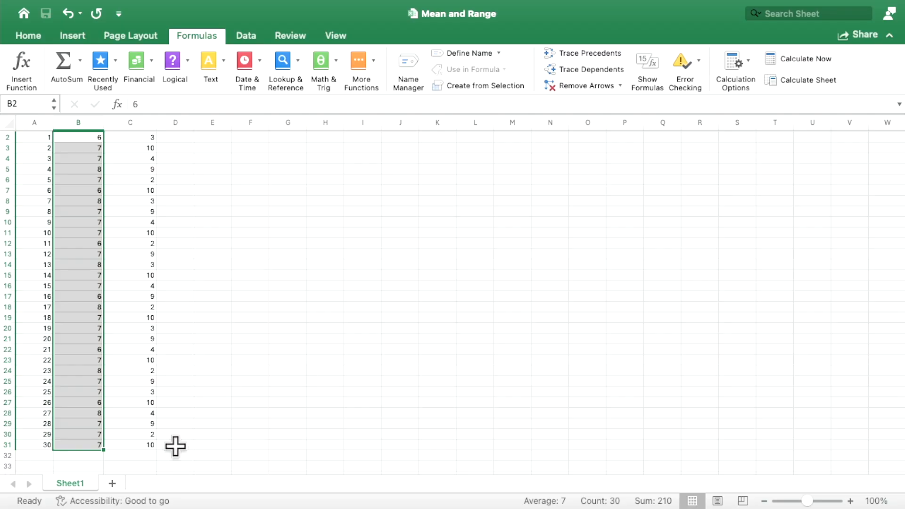
Insert the statistical AVERAGE function into cell D33
click(175, 465)
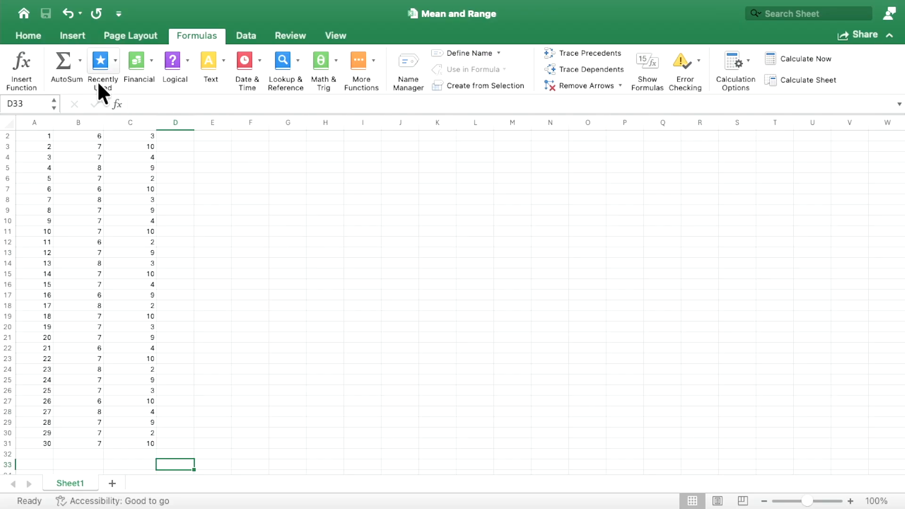
click(32, 35)
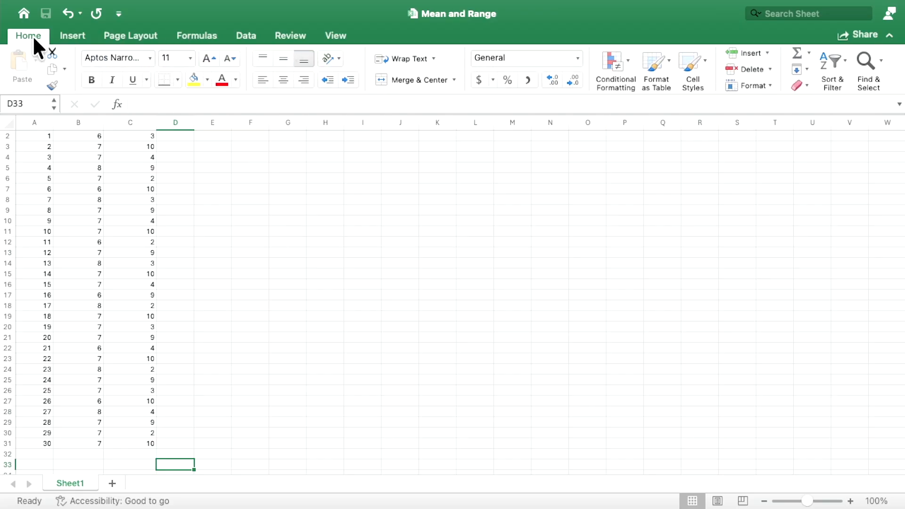
click(71, 37)
click(145, 32)
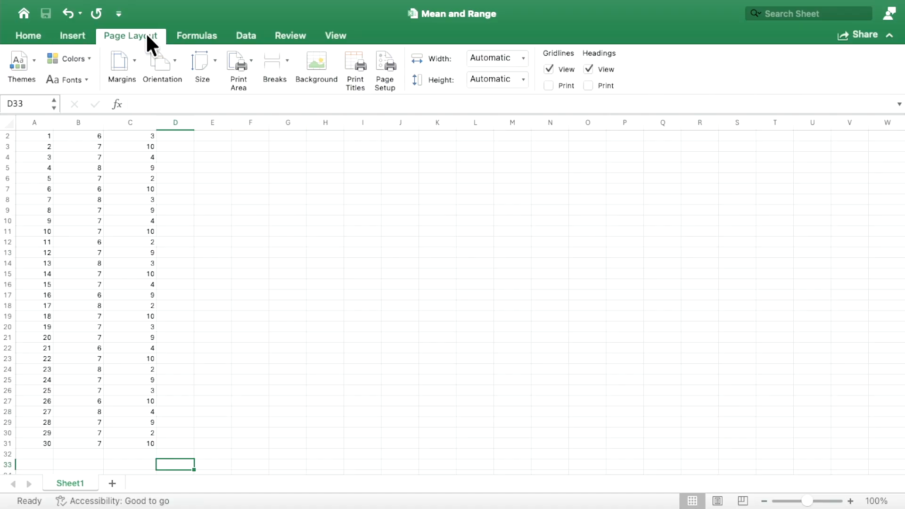
click(186, 33)
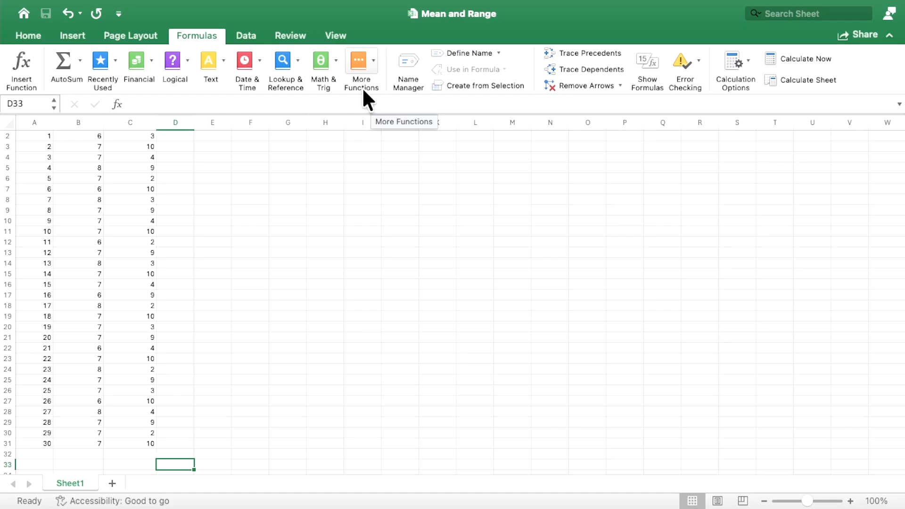
click(374, 71)
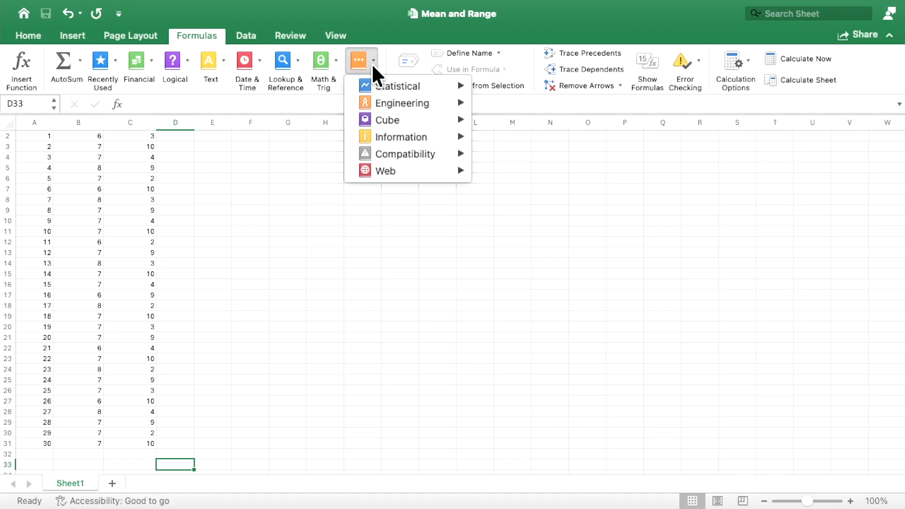
mouse_move(381, 81)
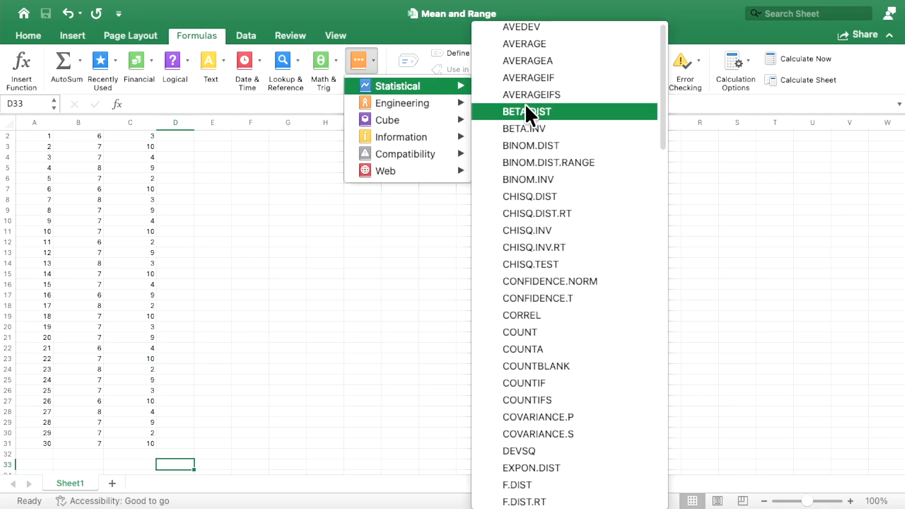
click(517, 41)
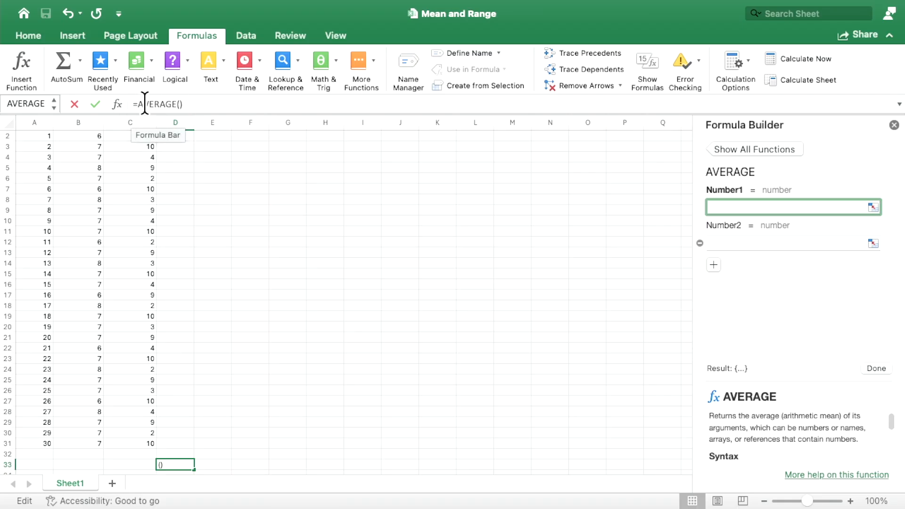
Complete the AVERAGE formula in D33 with the Grade 10 stress range C2:C31
click(181, 104)
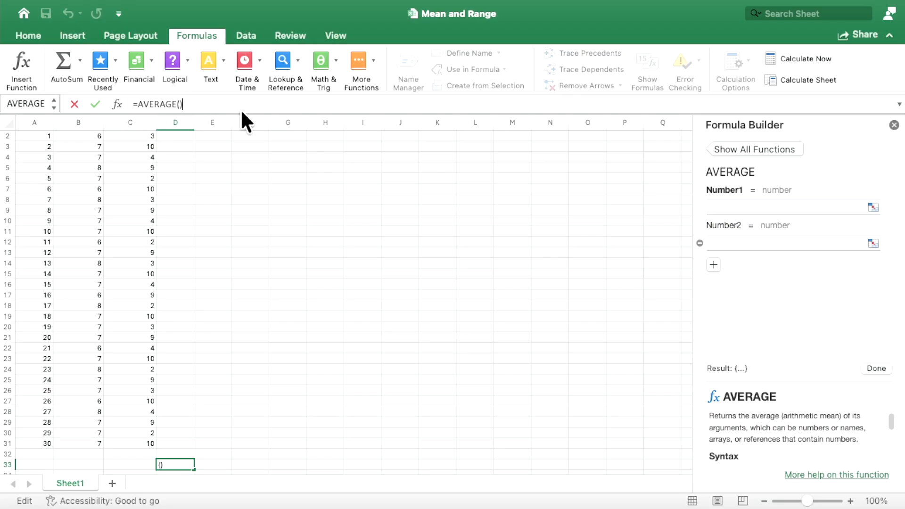
key(Left)
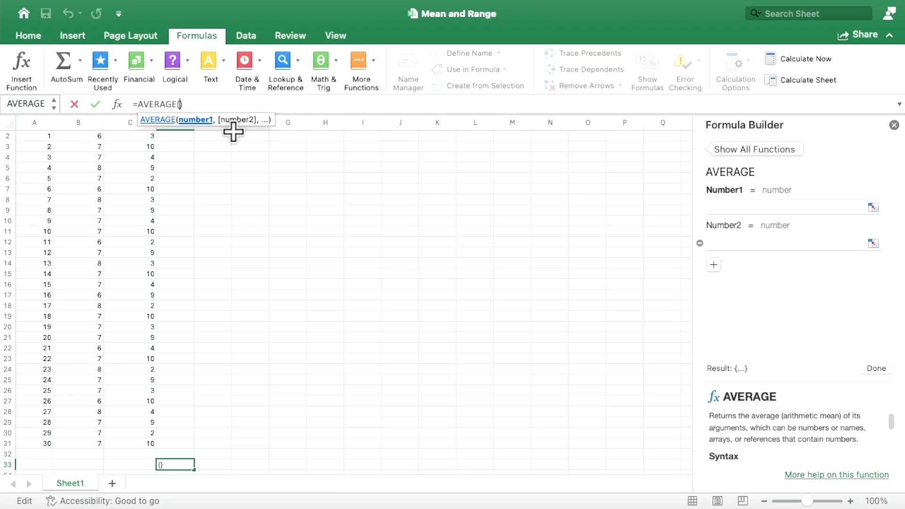
scroll(123, 226, up, 2)
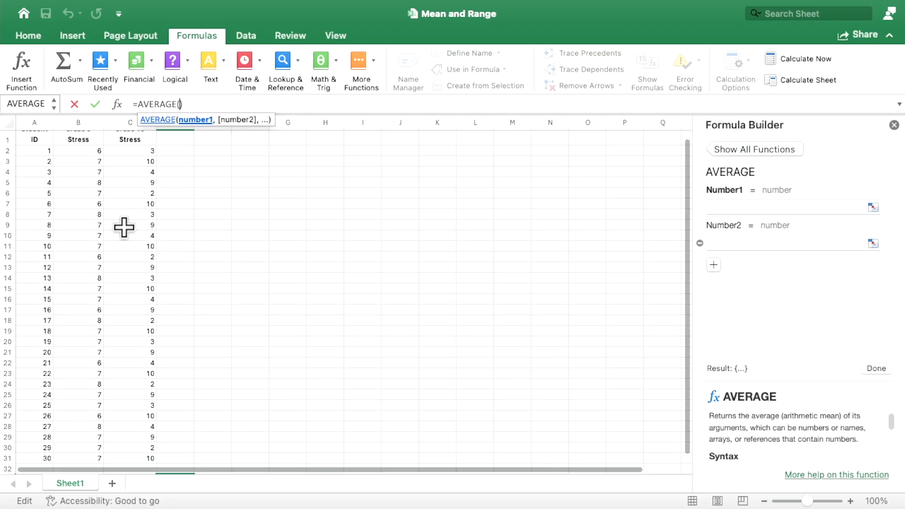
click(135, 151)
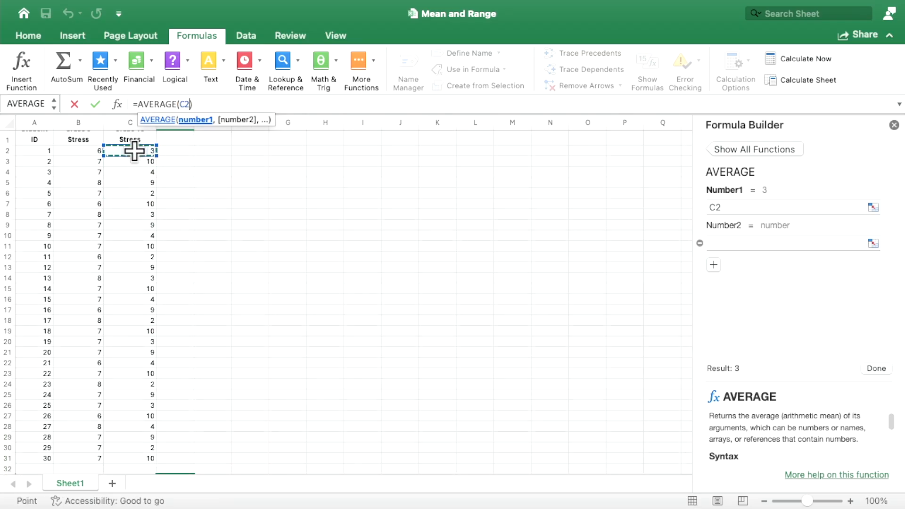
drag(135, 151, 134, 419)
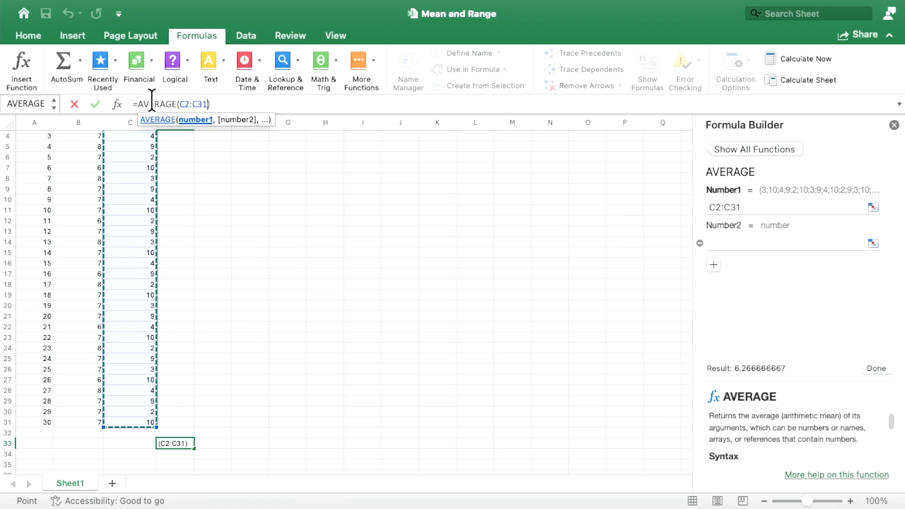
click(219, 103)
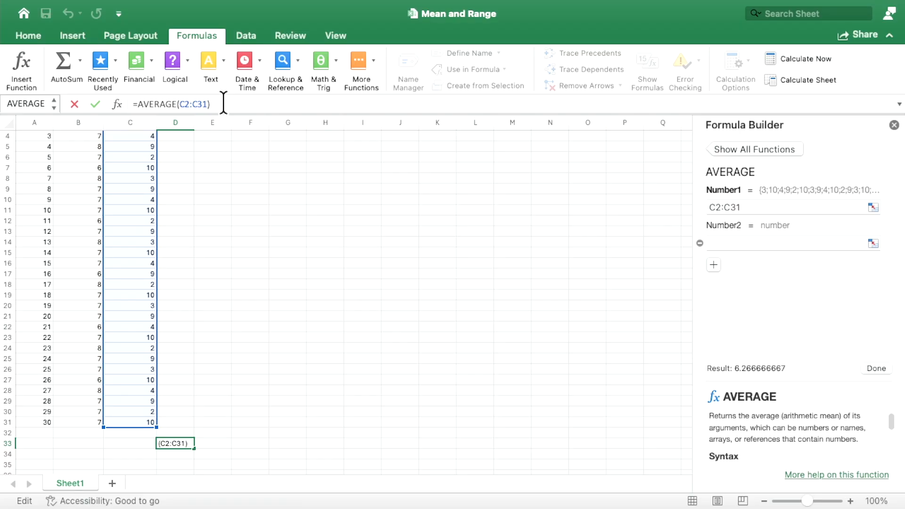
key(Return)
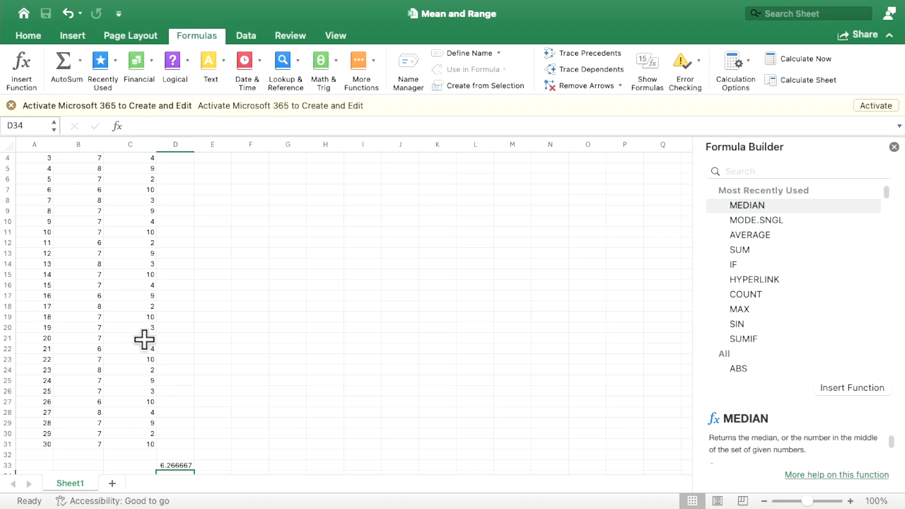
Delete the average formula from cell D33
click(12, 106)
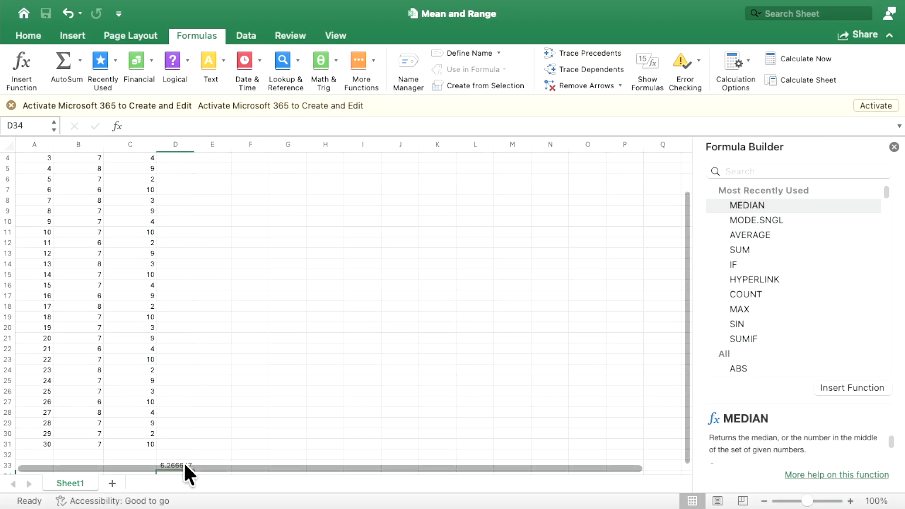
scroll(193, 417, down, 1)
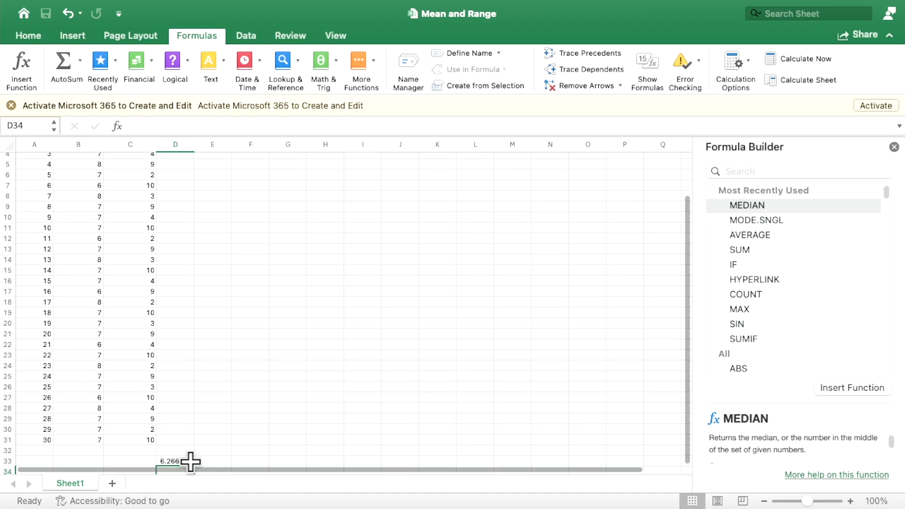
scroll(182, 422, down, 2)
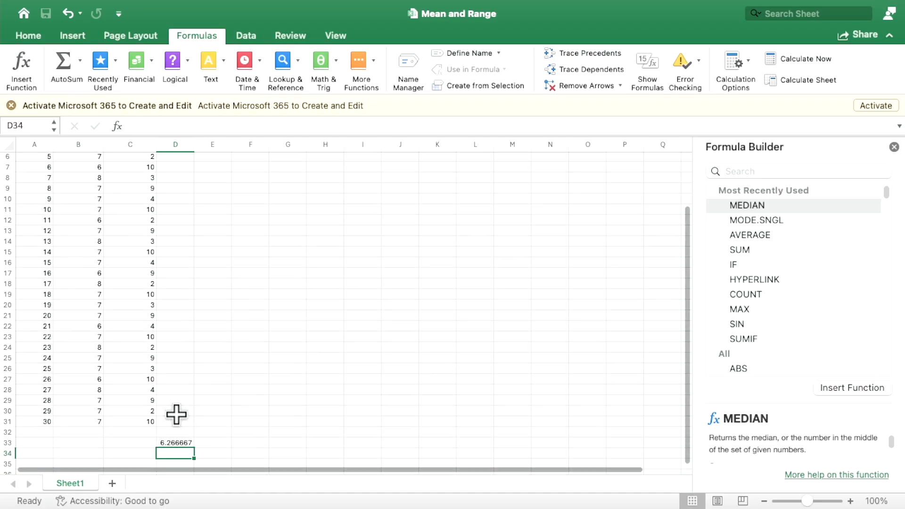
click(173, 443)
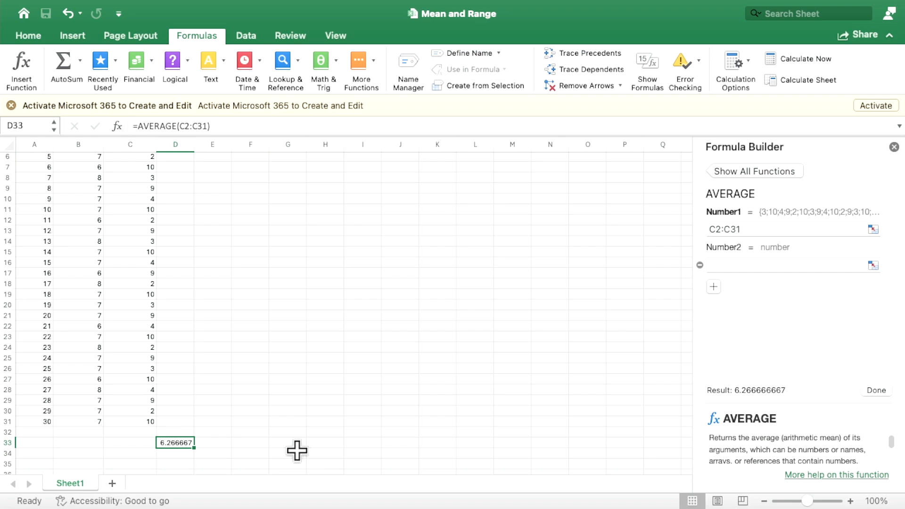
key(Delete)
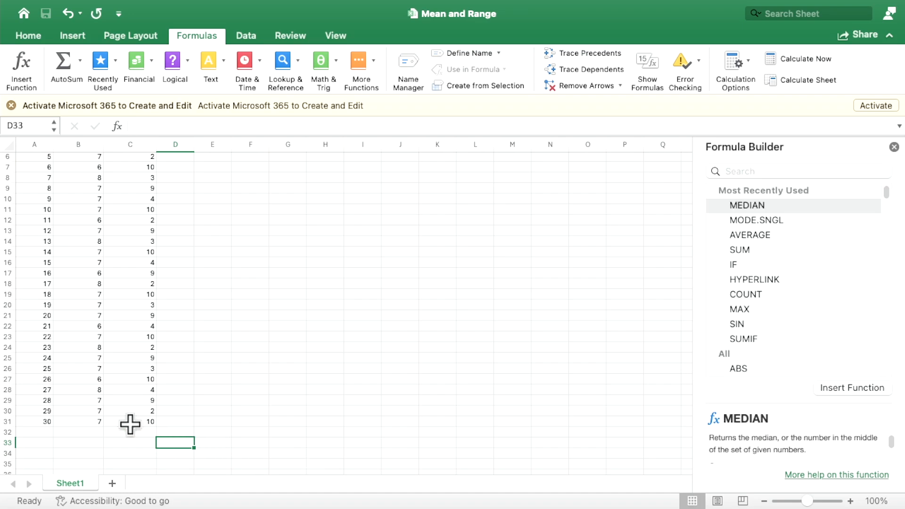
Insert the statistical AVERAGE function into cell D33
scroll(107, 198, up, 3)
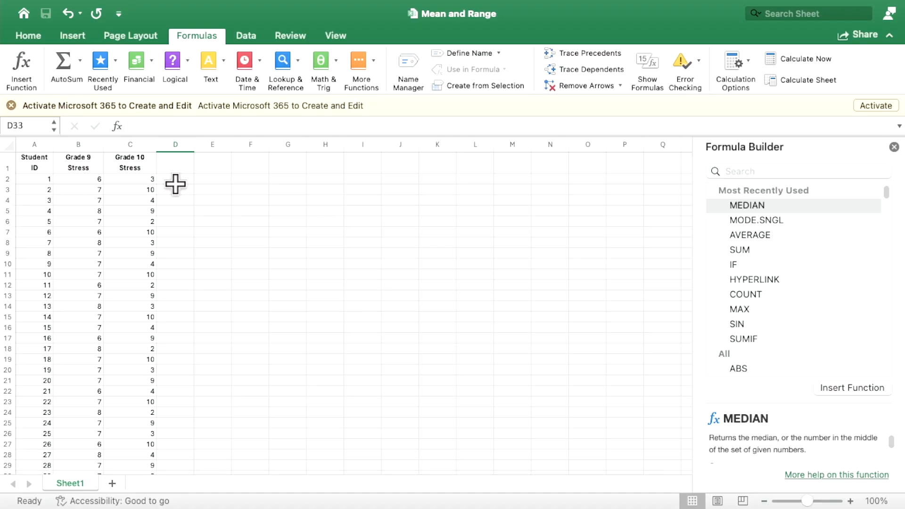
scroll(128, 341, down, 3)
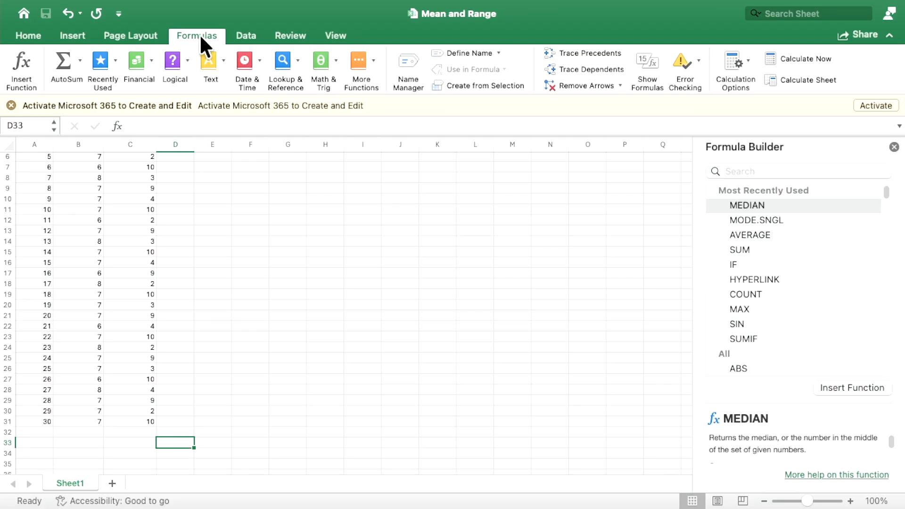
click(375, 66)
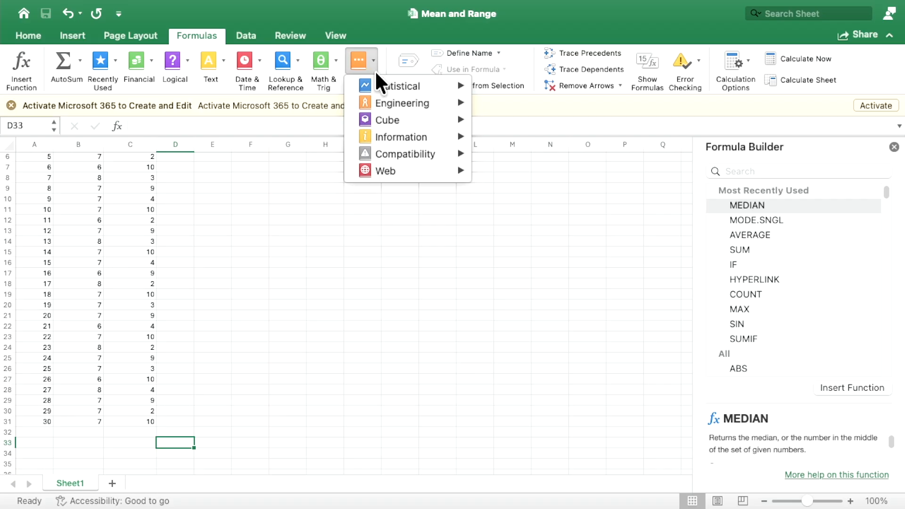
mouse_move(369, 82)
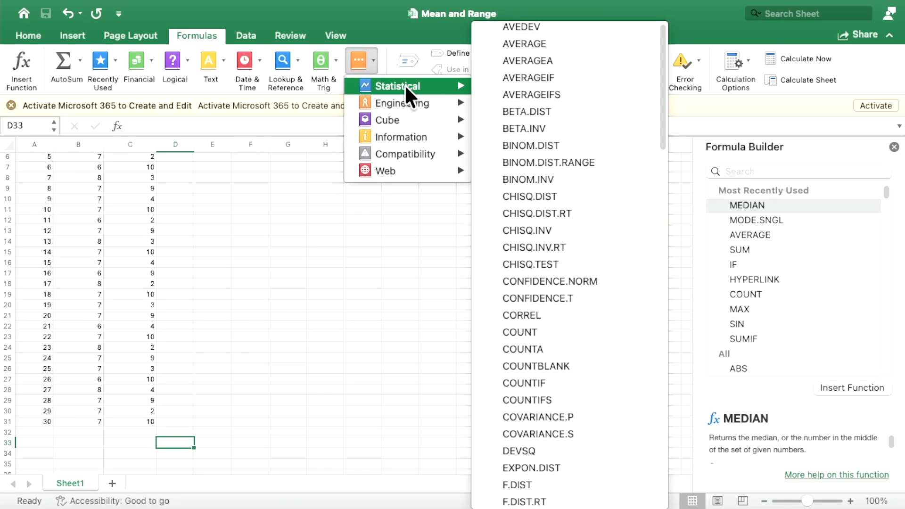
click(503, 44)
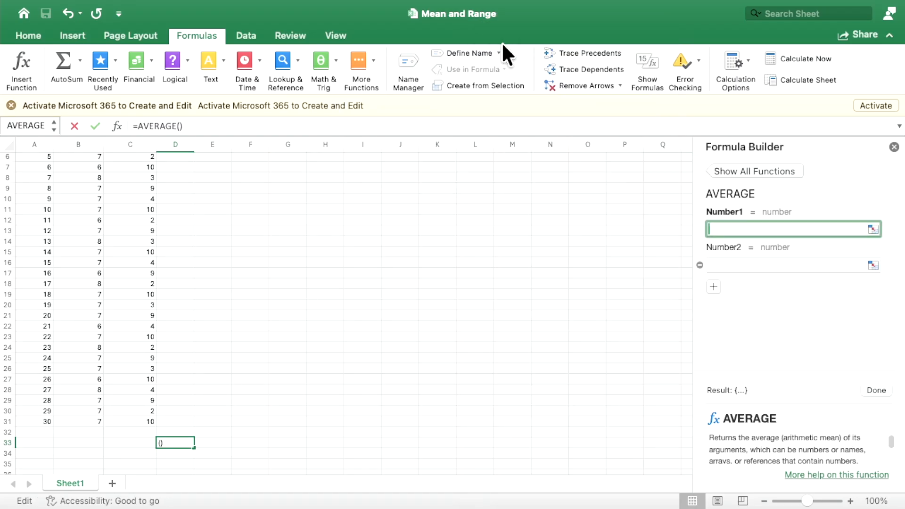
Complete the AVERAGE formula in D33 with the Grade 9 stress range B2:B31
click(184, 127)
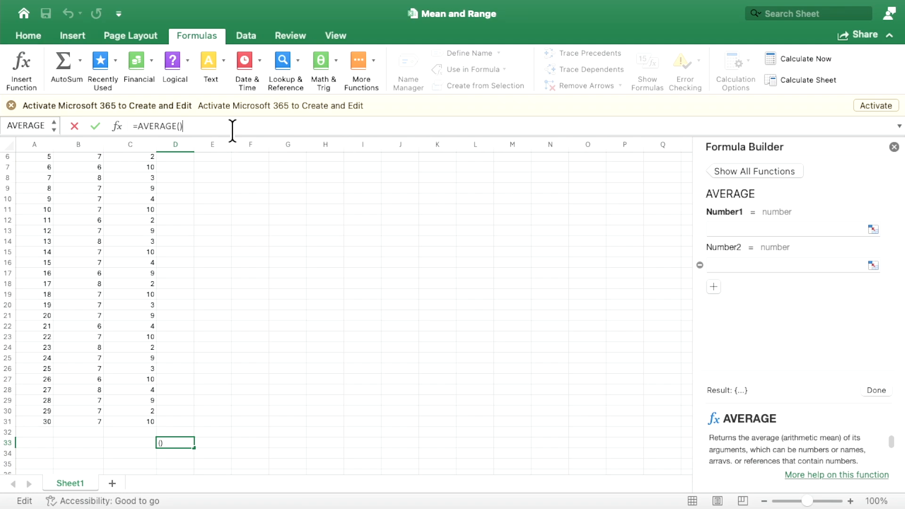
key(Left)
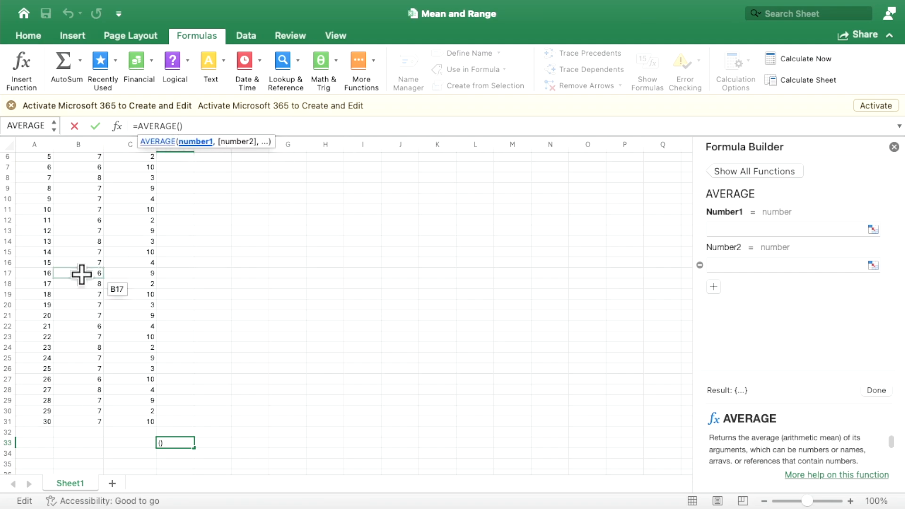
scroll(95, 228, down, 5)
scroll(95, 228, up, 7)
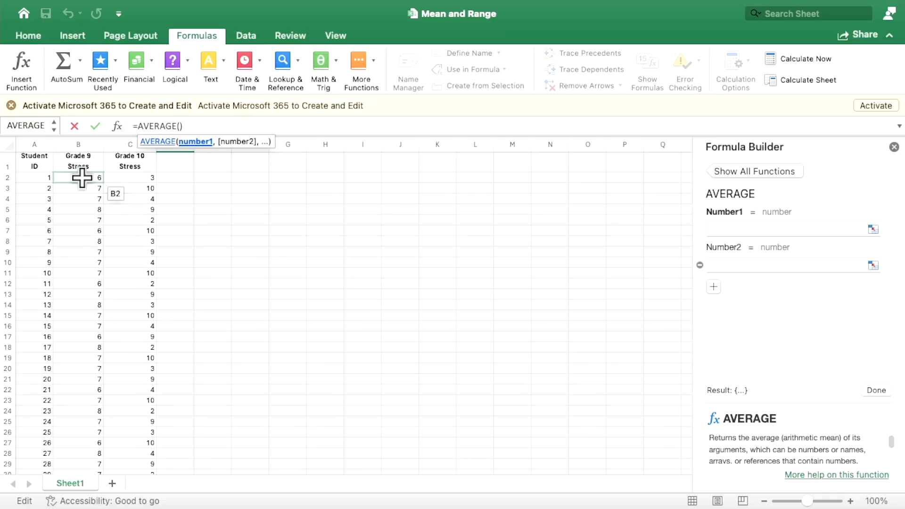
drag(80, 175, 89, 410)
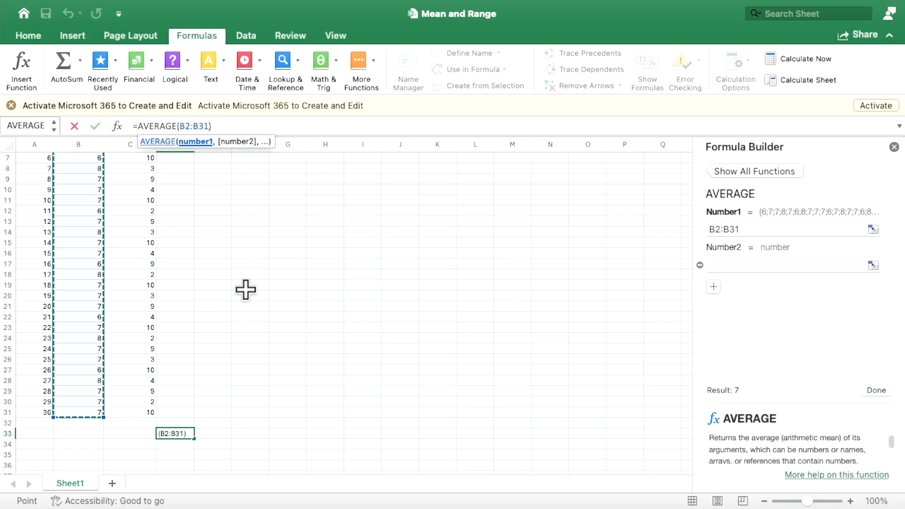
click(222, 123)
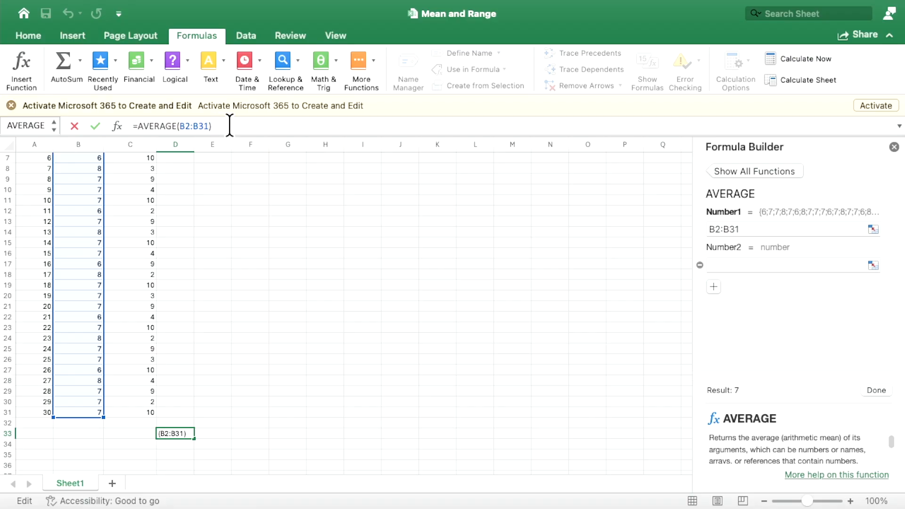
key(Return)
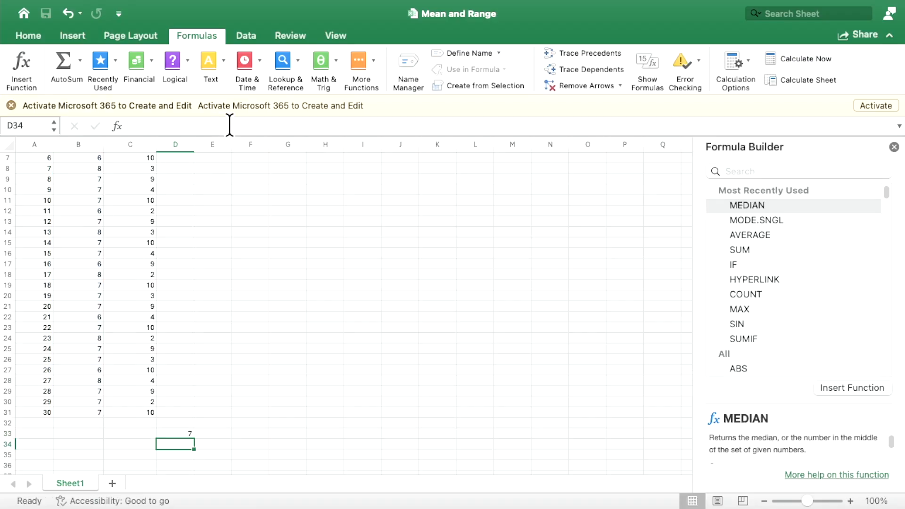
Undo the Grade 9 average formula entry in cell D33
click(183, 434)
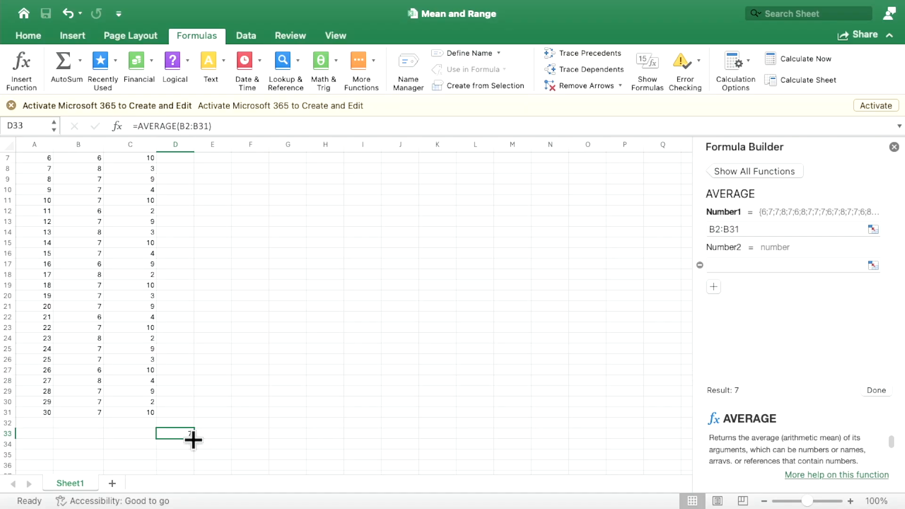
key(super+z)
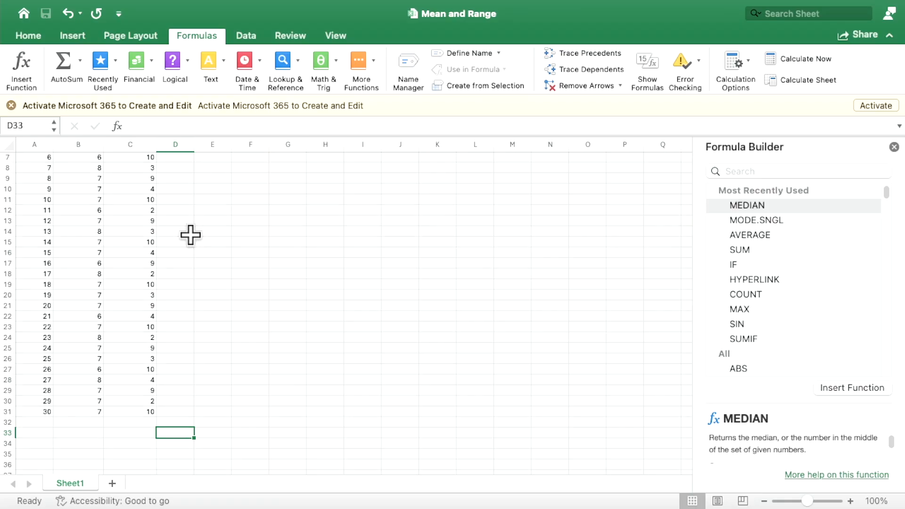
scroll(188, 236, down, 3)
scroll(188, 237, up, 5)
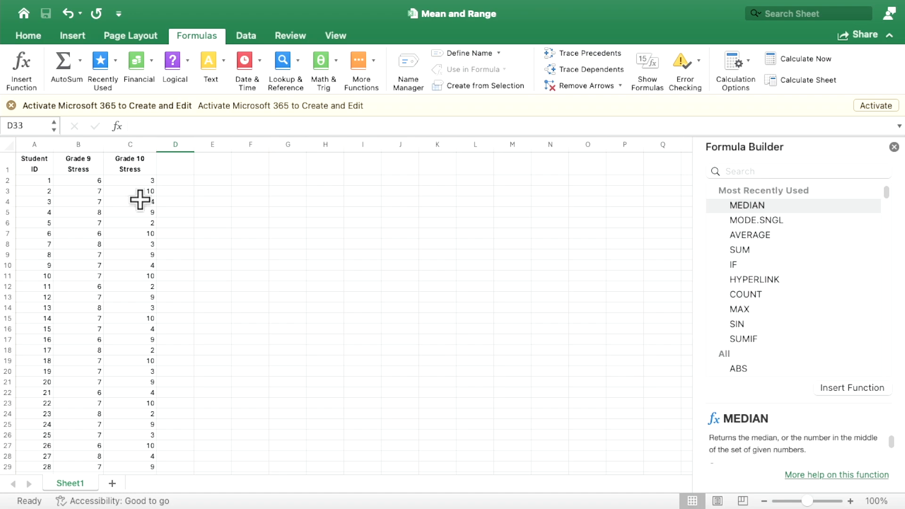
Dismiss the Microsoft 365 activation notice and insert the statistical MEDIAN function into cell D33
click(13, 104)
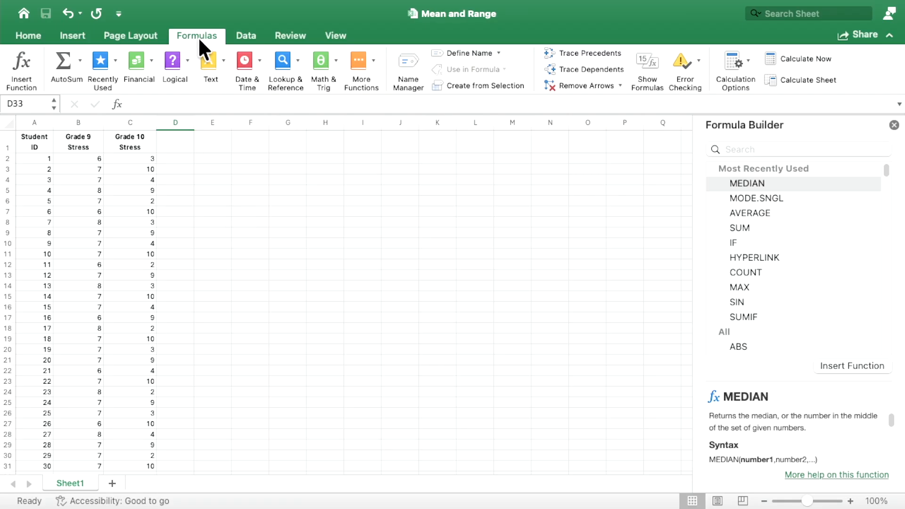
click(373, 66)
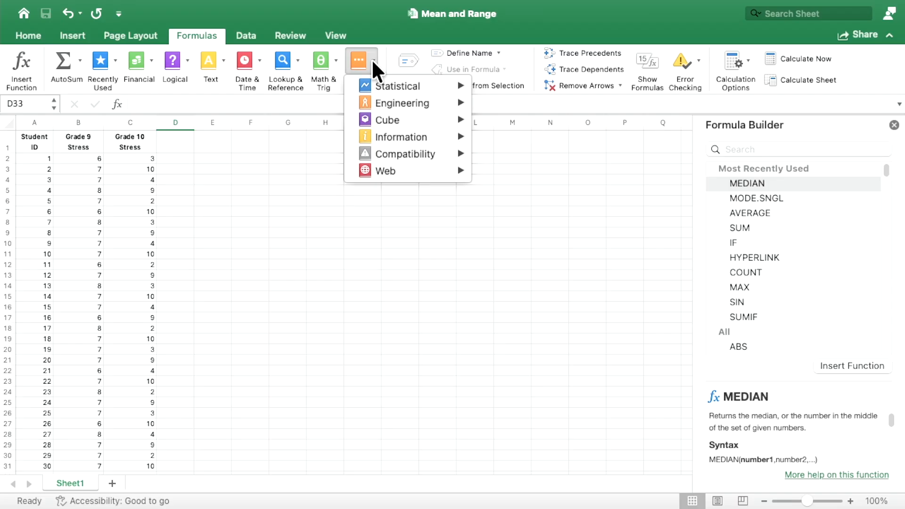
mouse_move(400, 78)
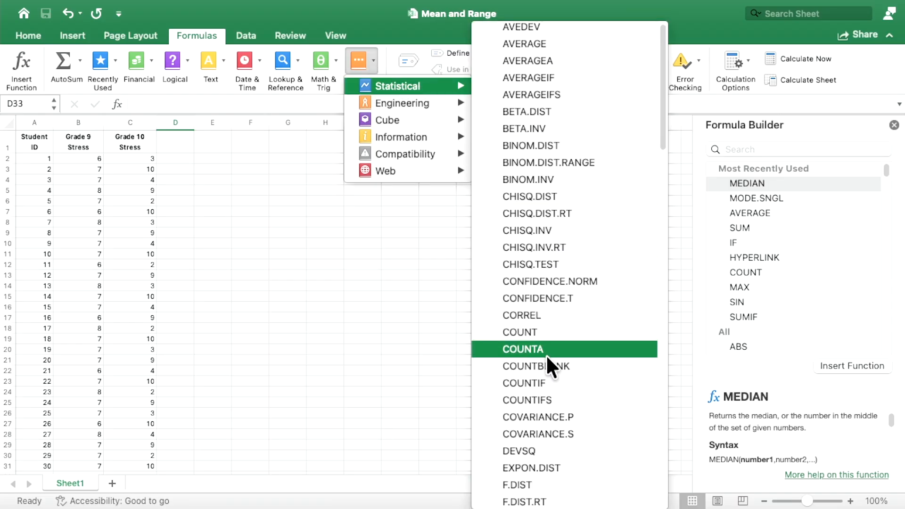
scroll(544, 357, down, 5)
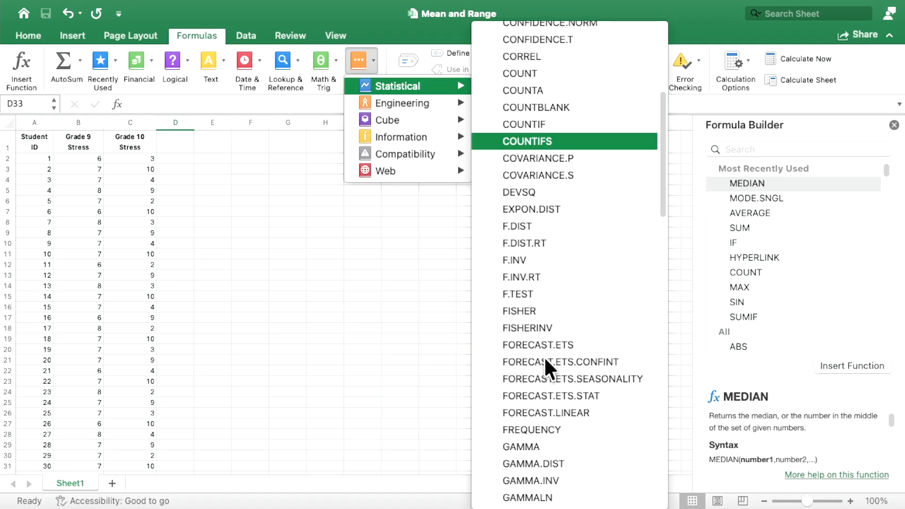
scroll(544, 357, down, 4)
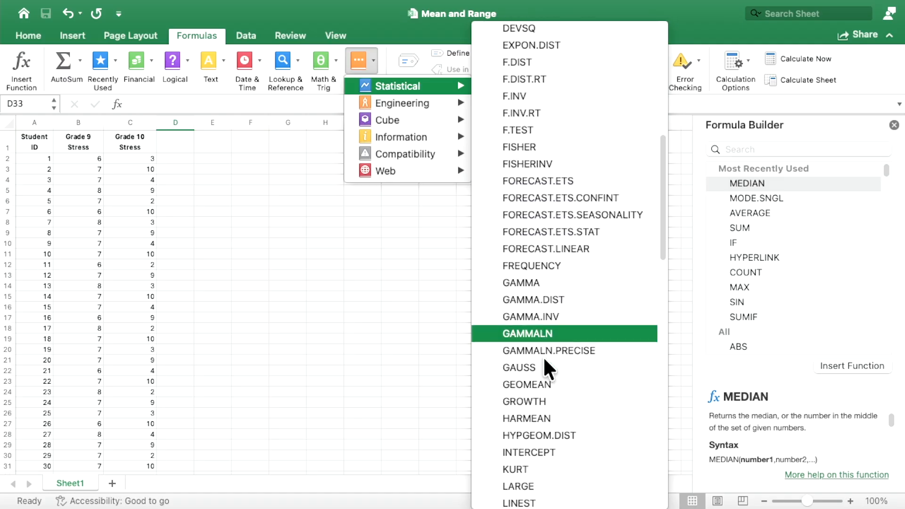
scroll(543, 356, down, 1)
scroll(543, 358, down, 4)
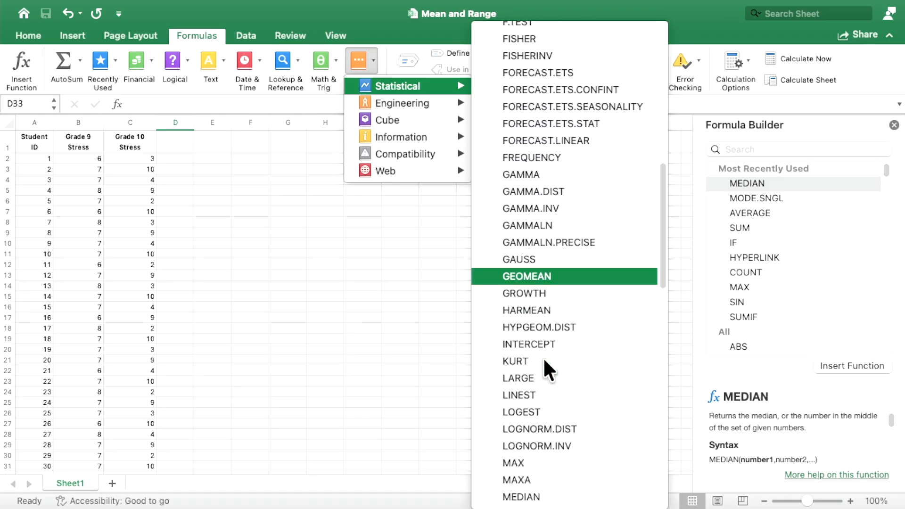
scroll(544, 358, down, 3)
scroll(543, 358, down, 3)
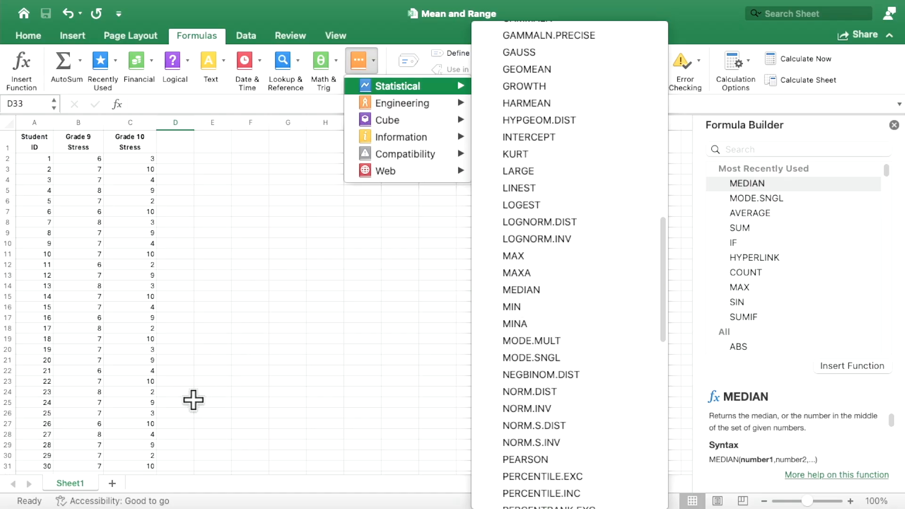
scroll(189, 400, down, 7)
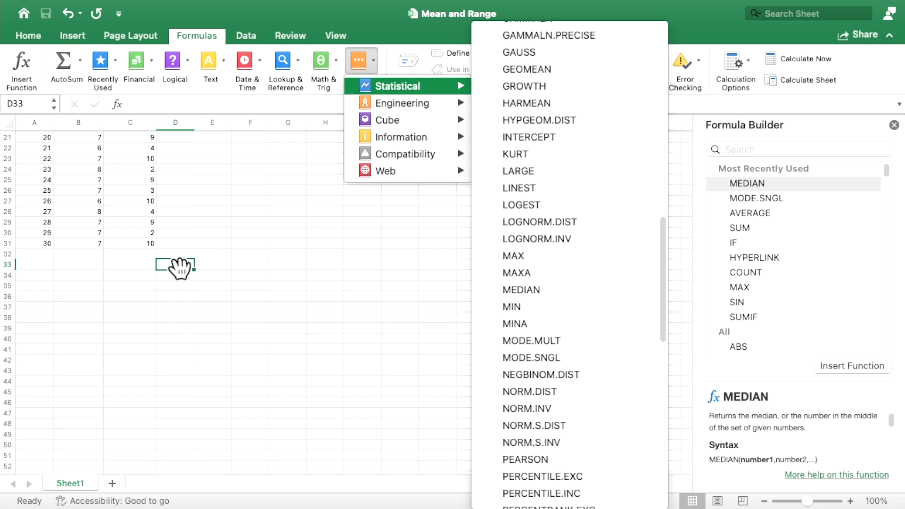
click(525, 287)
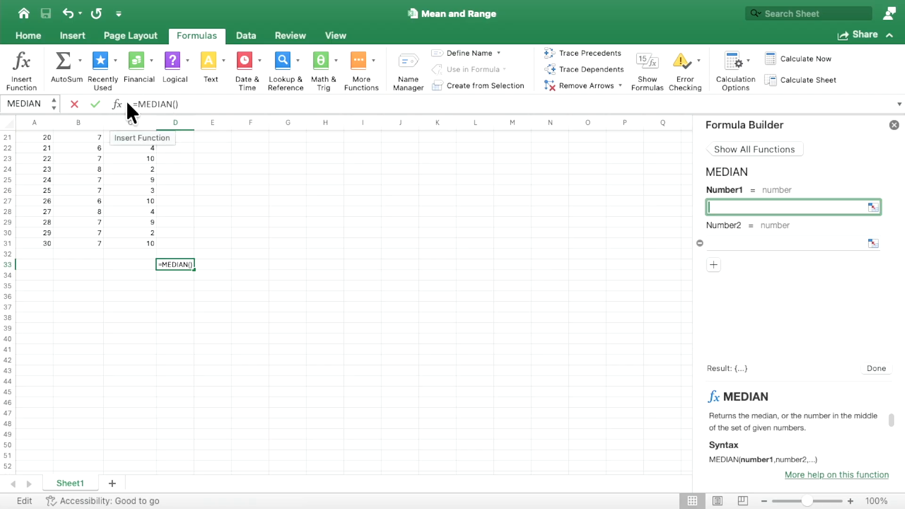
Complete the MEDIAN formula in D33 with the Grade 10 stress range C2:C31
click(177, 104)
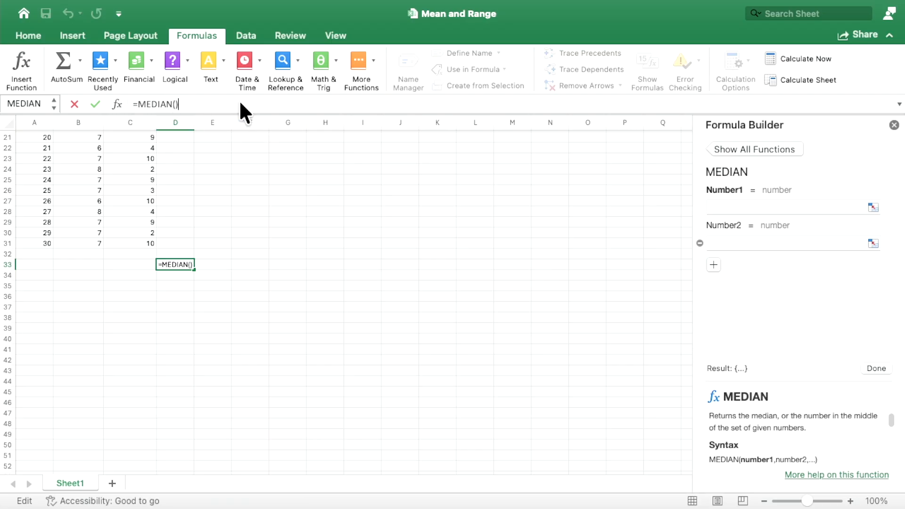
key(Left)
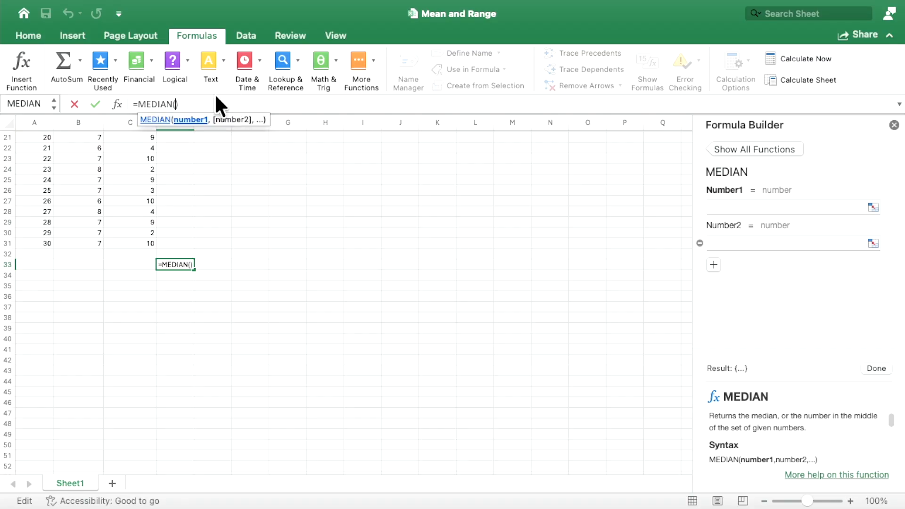
scroll(148, 216, down, 4)
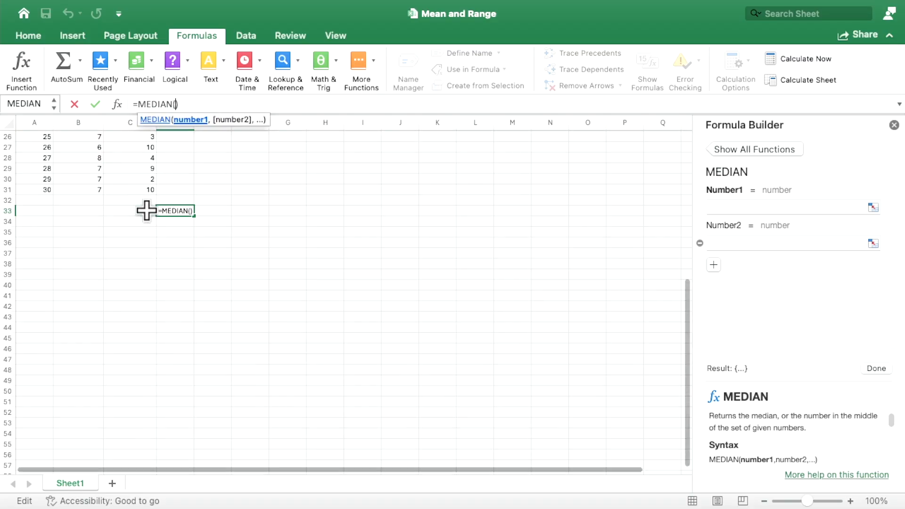
scroll(145, 208, up, 9)
scroll(145, 208, up, 3)
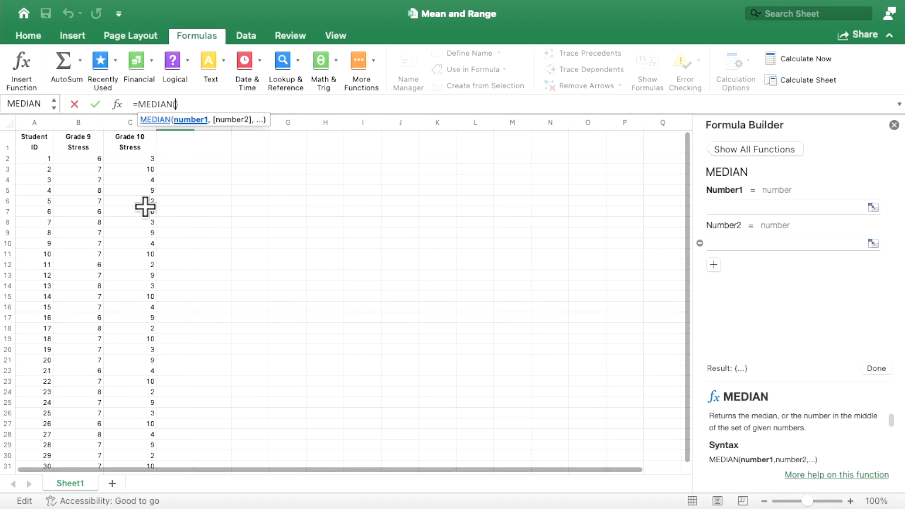
drag(131, 159, 131, 421)
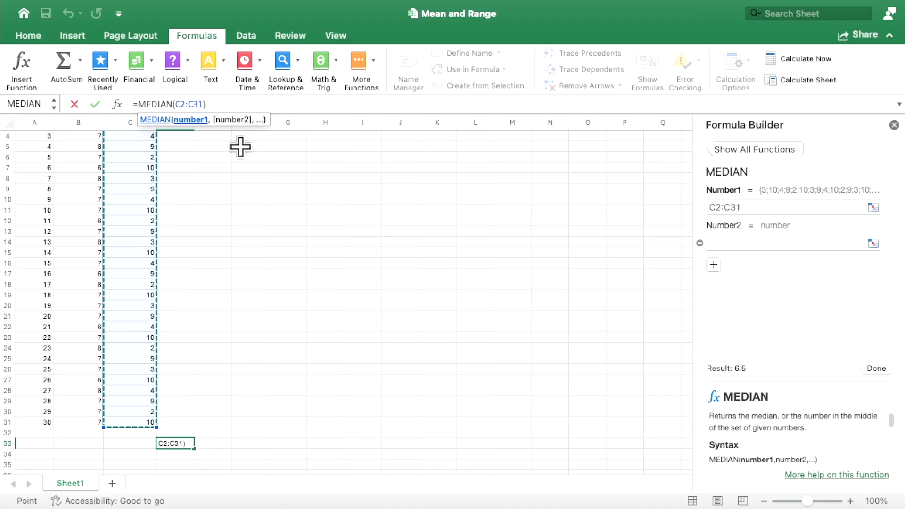
click(214, 103)
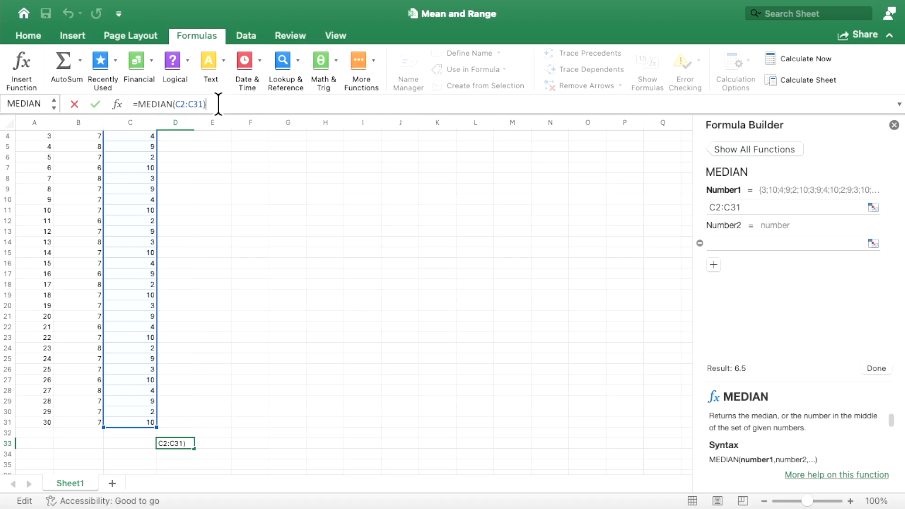
key(Return)
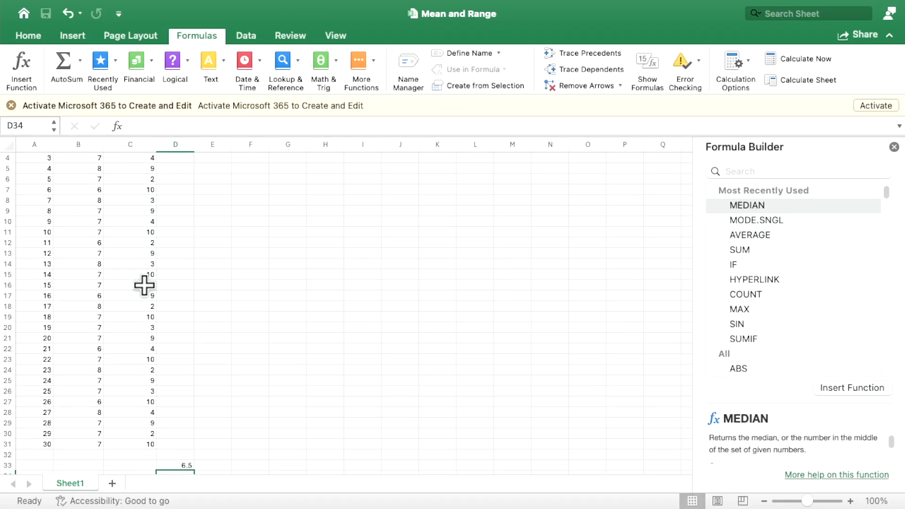
Review the Grade 10 median formula and its result in D33, finishing with cell C34 selected
scroll(143, 283, up, 3)
scroll(162, 300, down, 5)
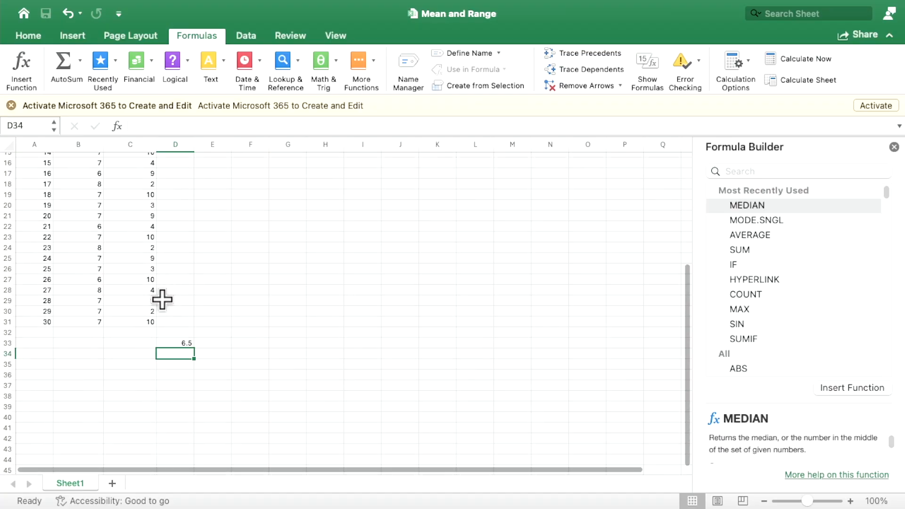
click(168, 337)
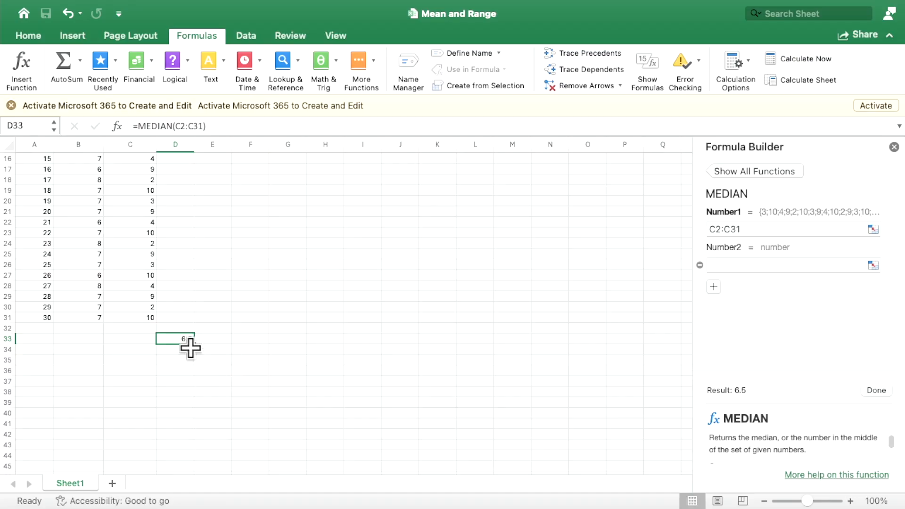
click(214, 343)
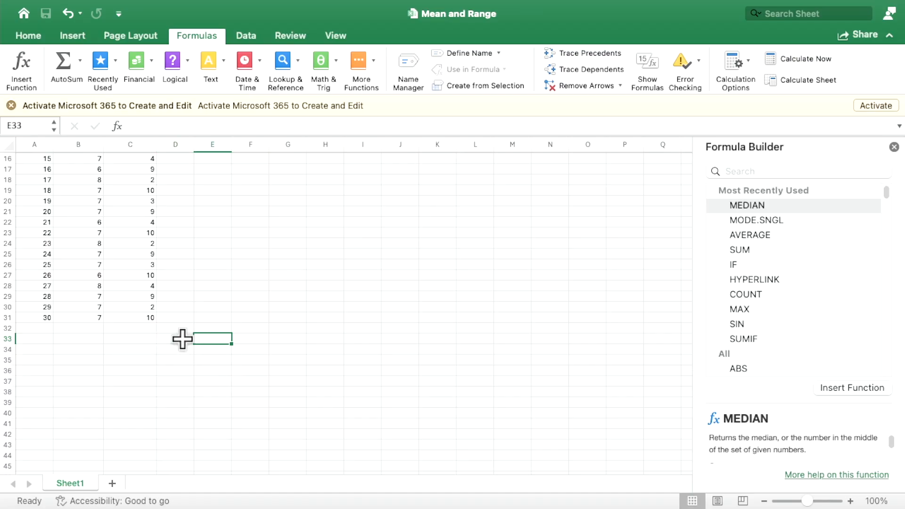
click(183, 340)
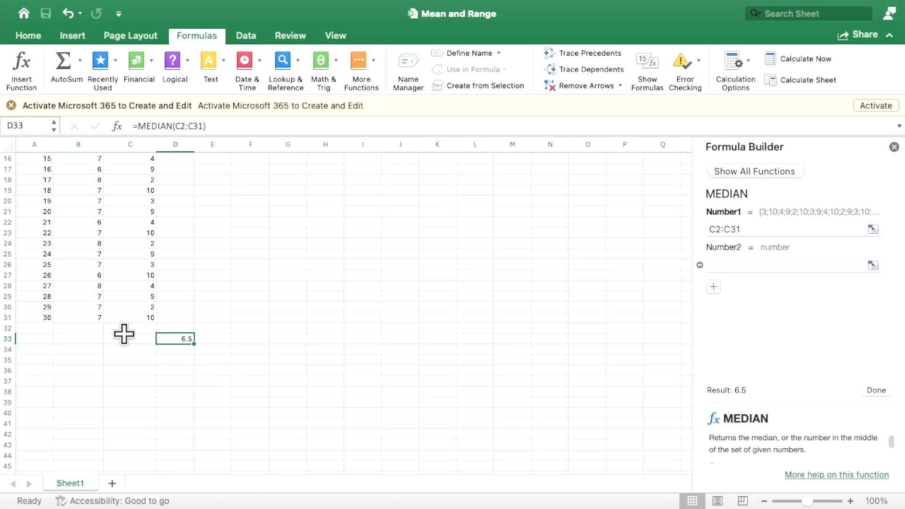
click(129, 350)
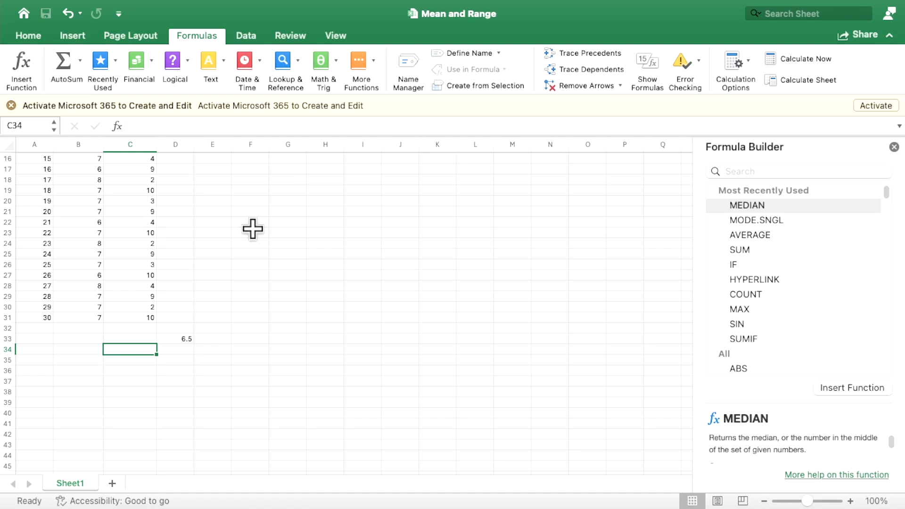
Insert the statistical MEDIAN function into cell C34 and check its suggested range C2:C33 against the Grade 10 stress column
click(371, 66)
mouse_move(434, 89)
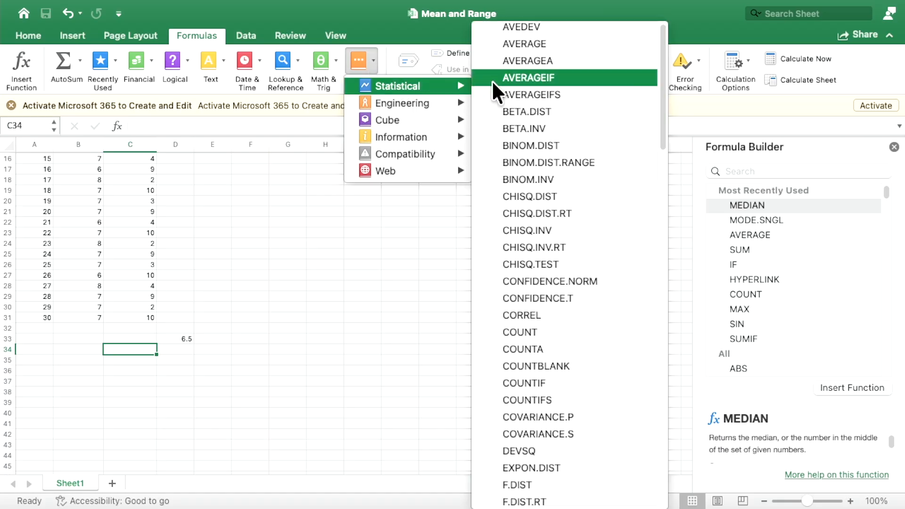
scroll(537, 459, down, 10)
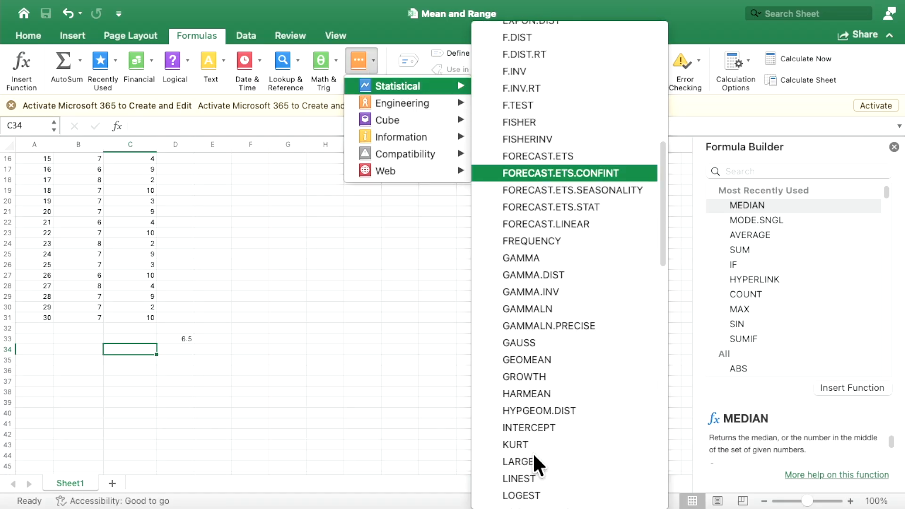
scroll(532, 448, down, 4)
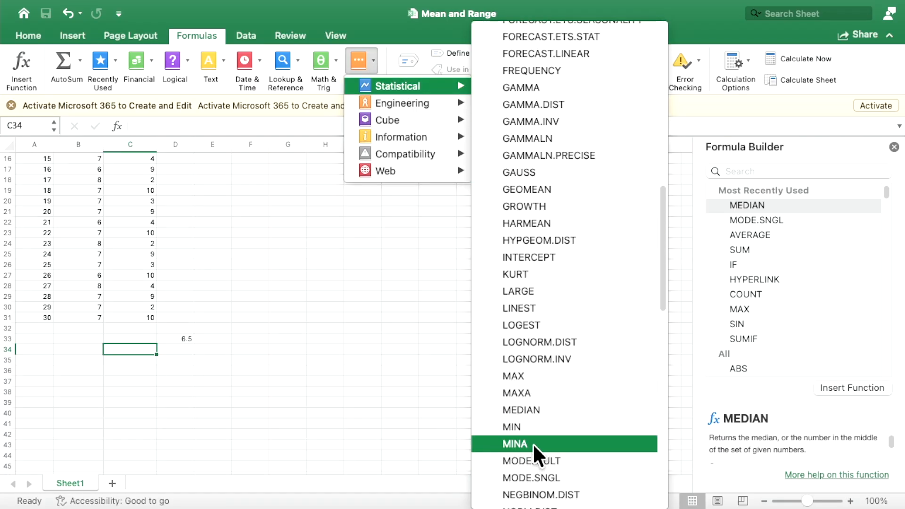
click(525, 410)
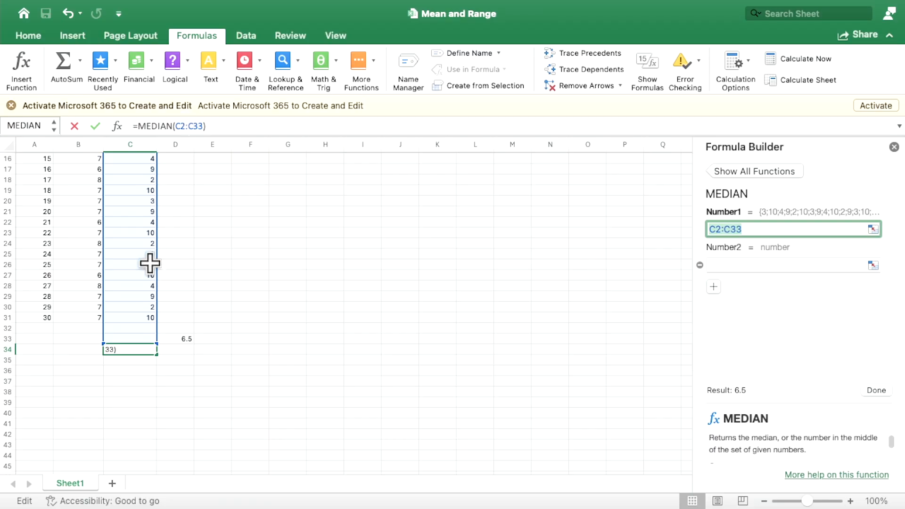
scroll(139, 259, up, 5)
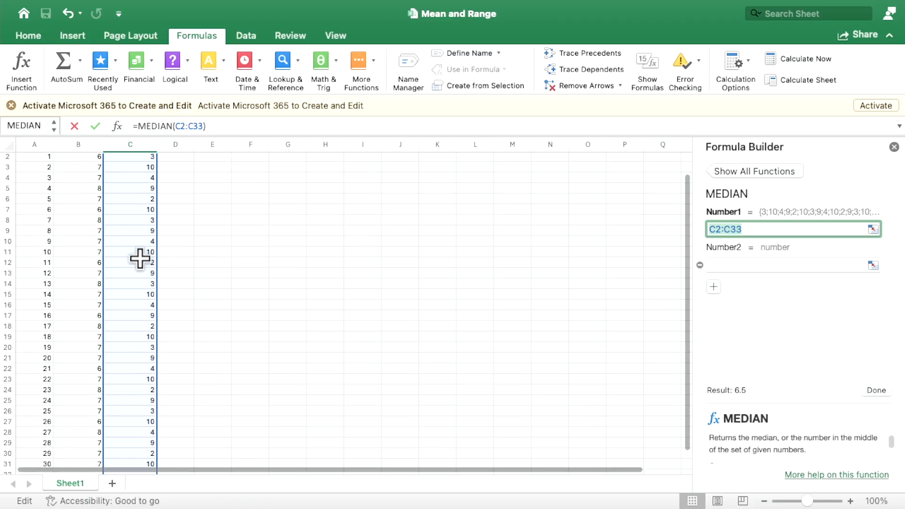
scroll(139, 259, down, 5)
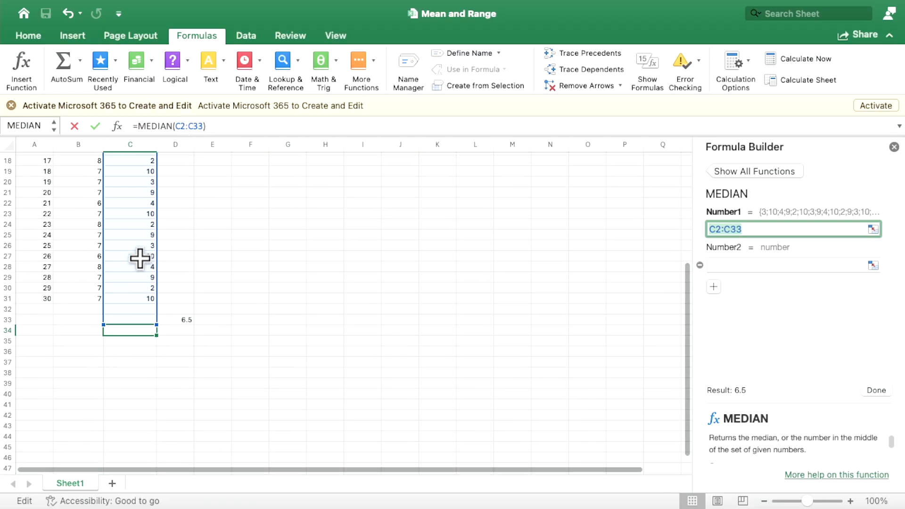
Commit the C34 formula with C37 as its only argument, and undo that entry
click(134, 358)
click(134, 332)
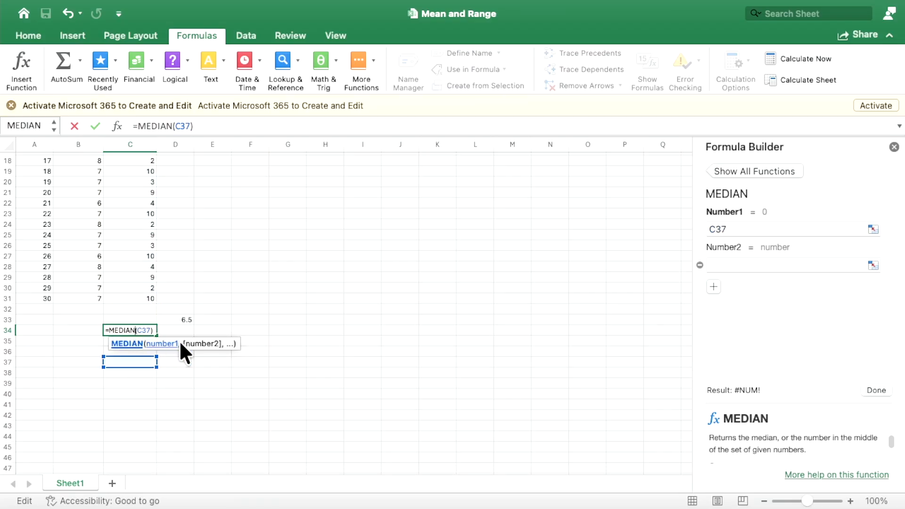
click(181, 373)
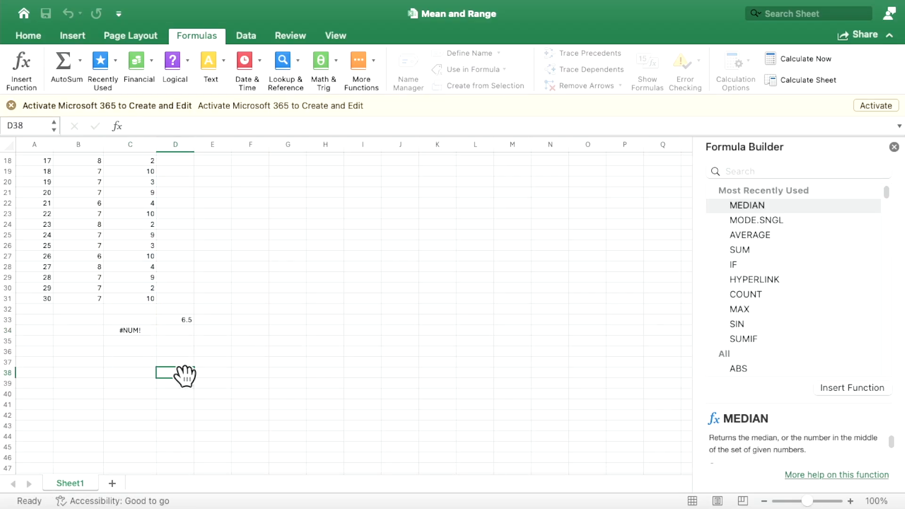
click(127, 329)
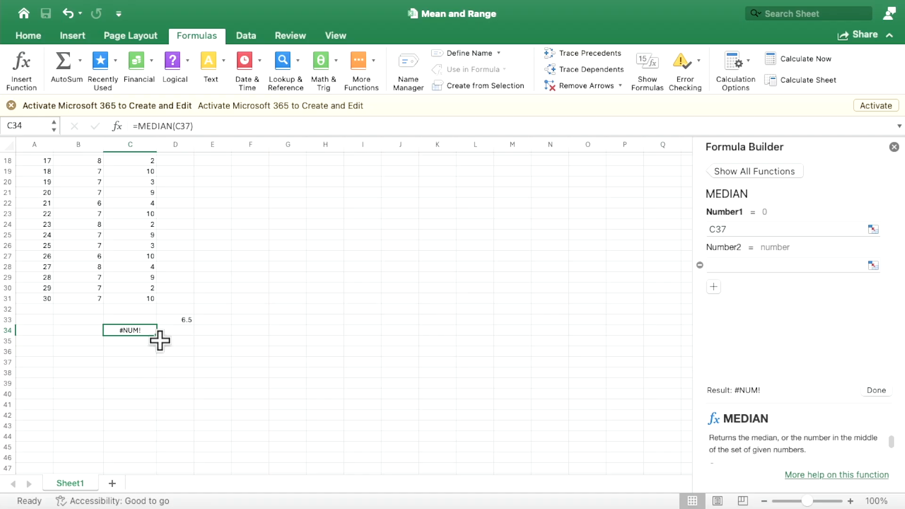
key(super+z)
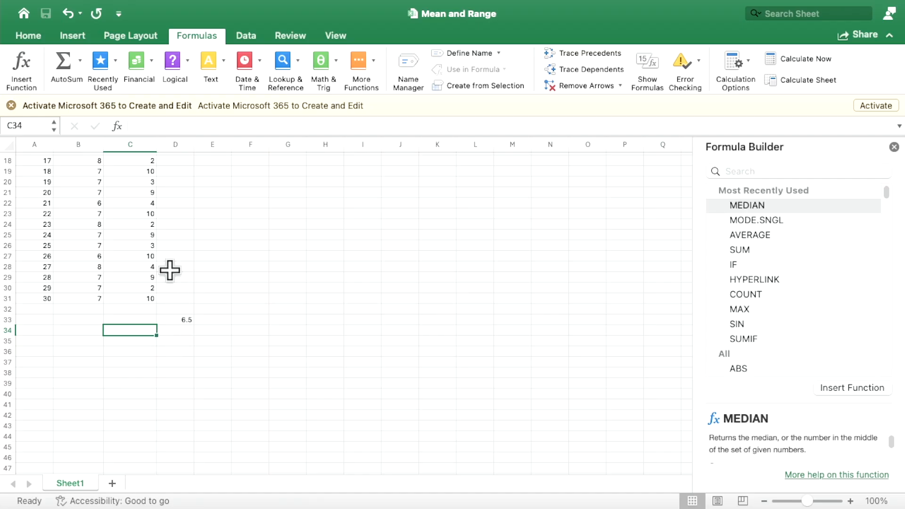
Calculate the Grade 9 stress median in cell B34 using the statistical MEDIAN function over B2:B33
click(76, 330)
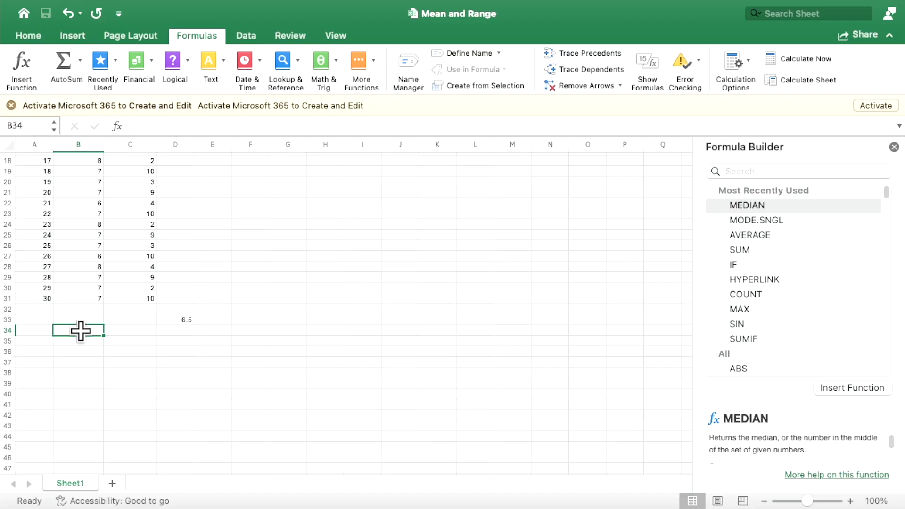
click(369, 69)
mouse_move(399, 86)
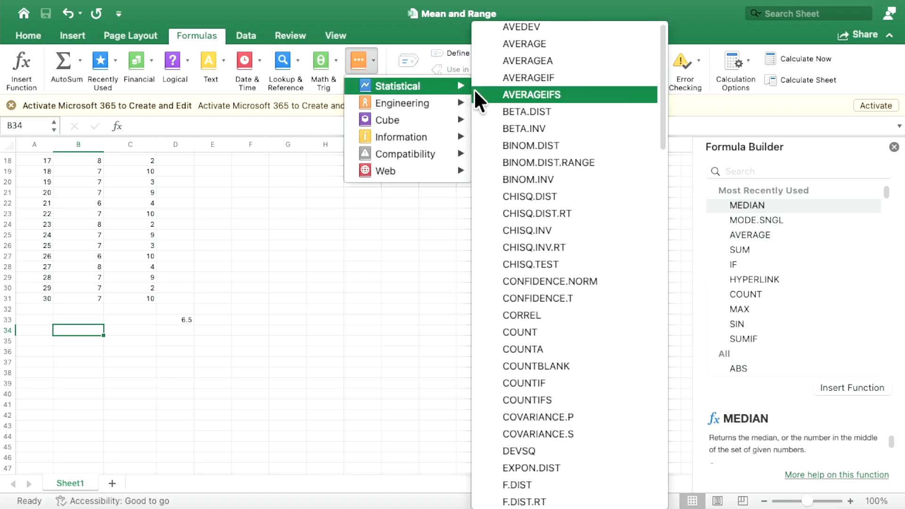
scroll(525, 433, down, 5)
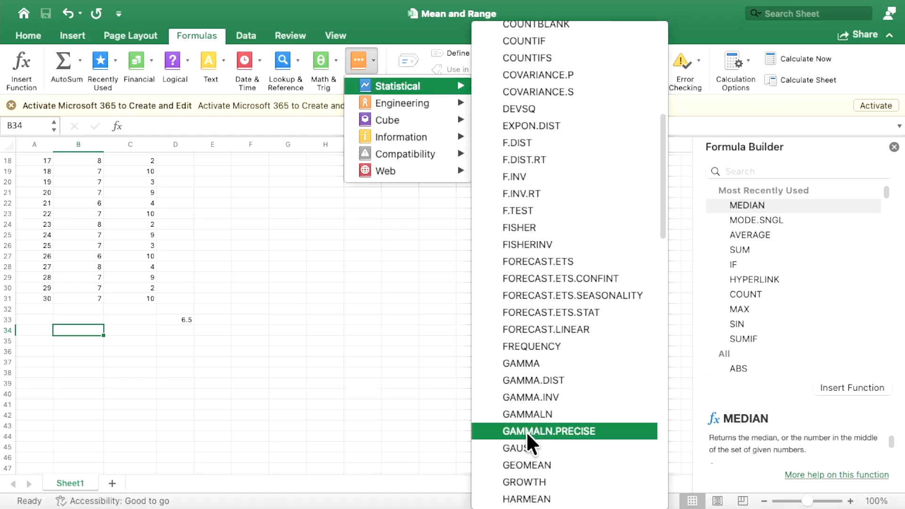
scroll(527, 433, down, 5)
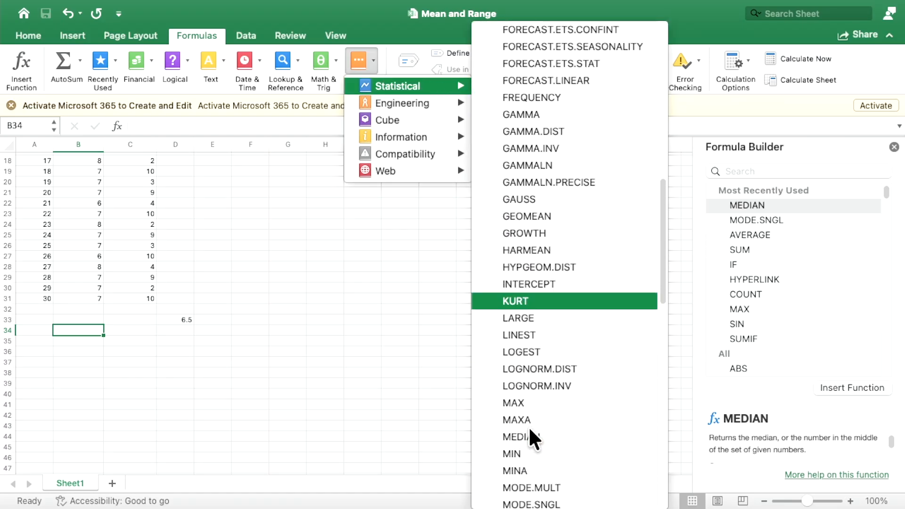
scroll(529, 427, down, 2)
click(526, 352)
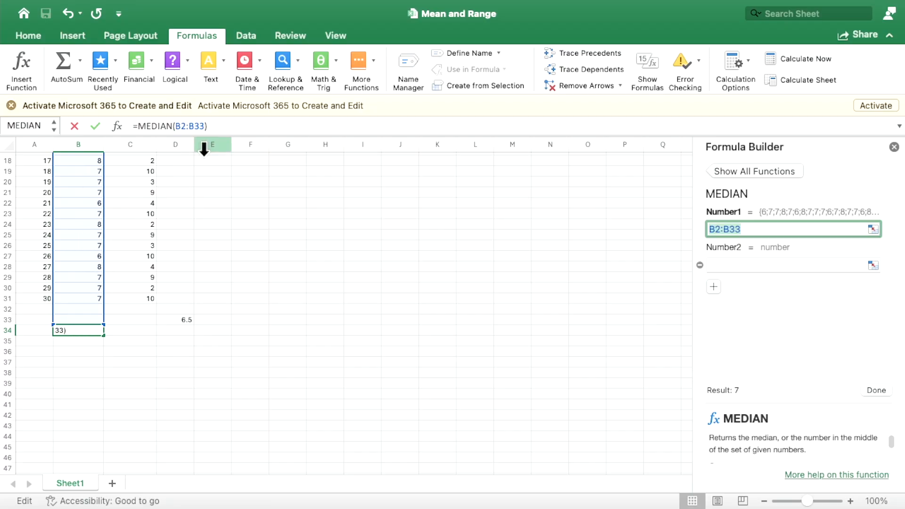
click(222, 129)
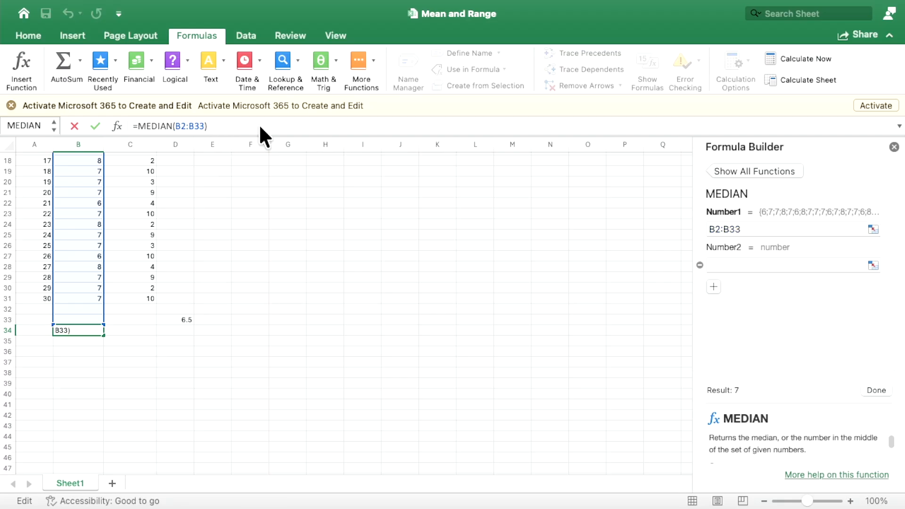
key(Return)
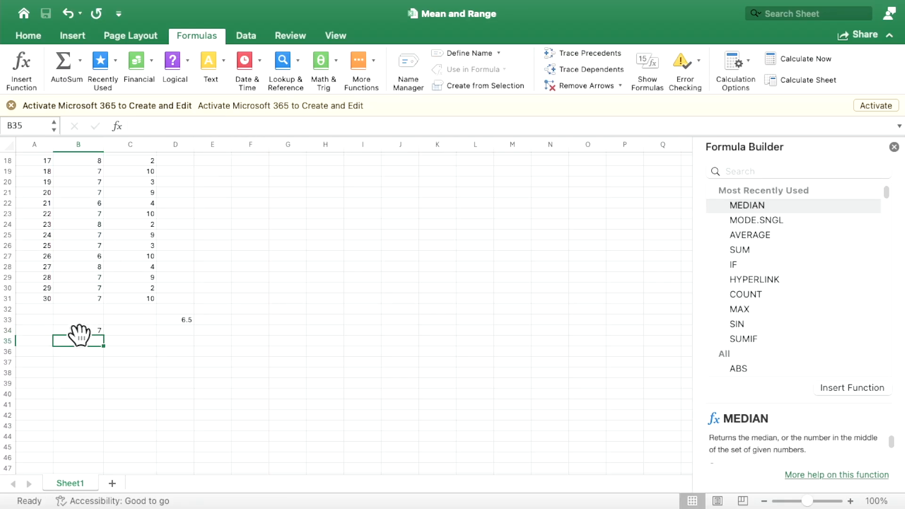
Review the median formula in B34 against the Grade 9 and Grade 10 stress columns
click(84, 330)
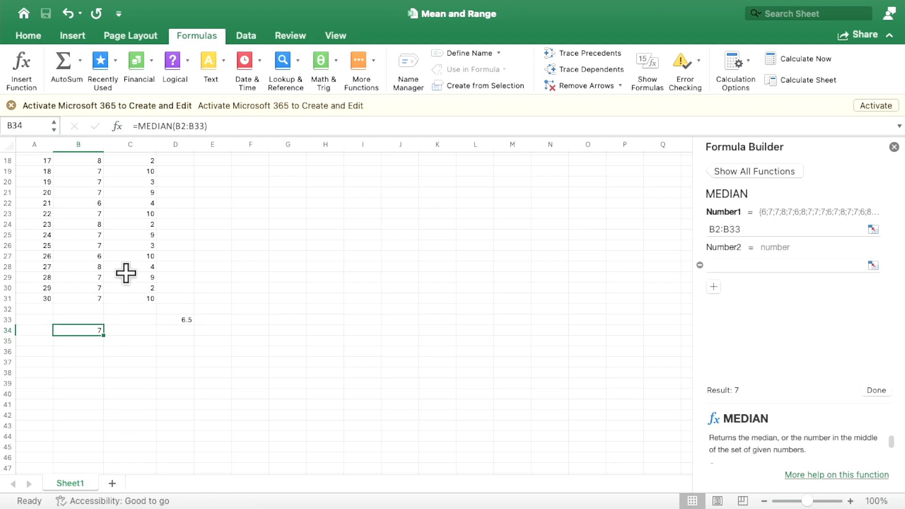
scroll(109, 210, down, 3)
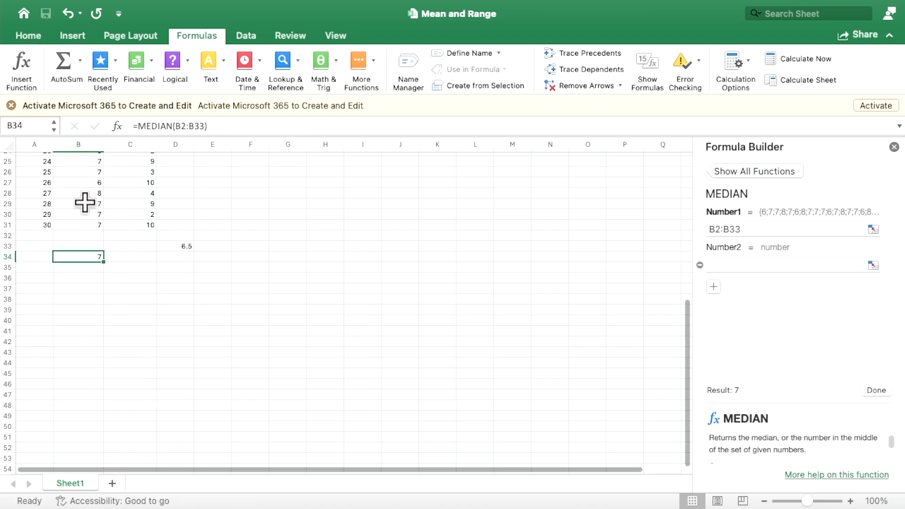
scroll(84, 203, up, 10)
scroll(84, 204, up, 2)
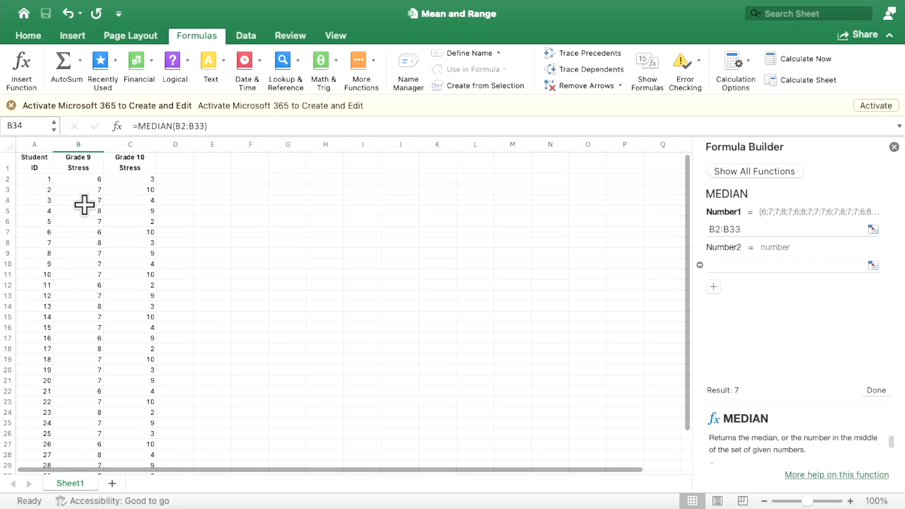
scroll(85, 214, up, 1)
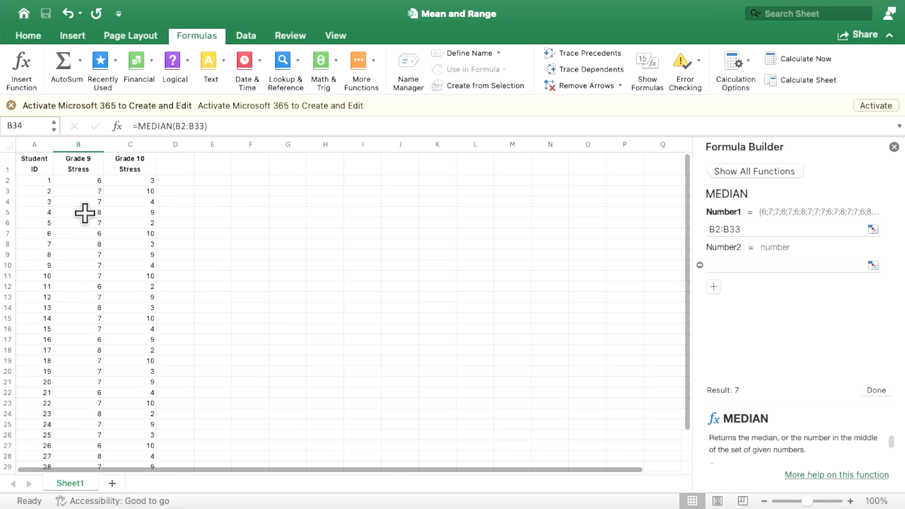
scroll(85, 213, down, 5)
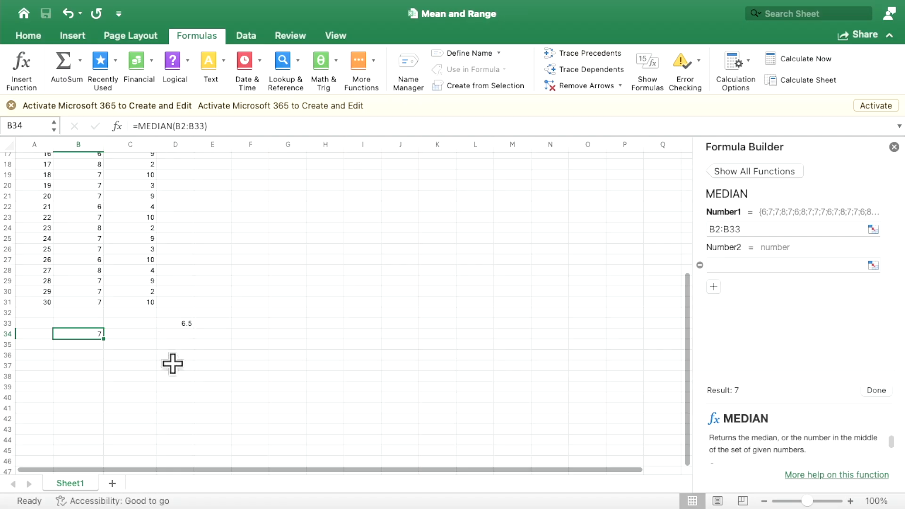
scroll(127, 267, down, 6)
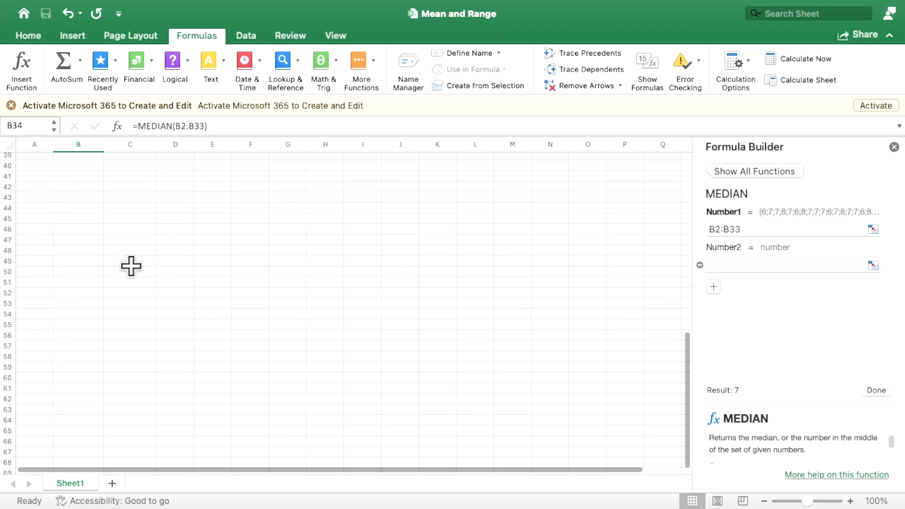
scroll(130, 267, up, 10)
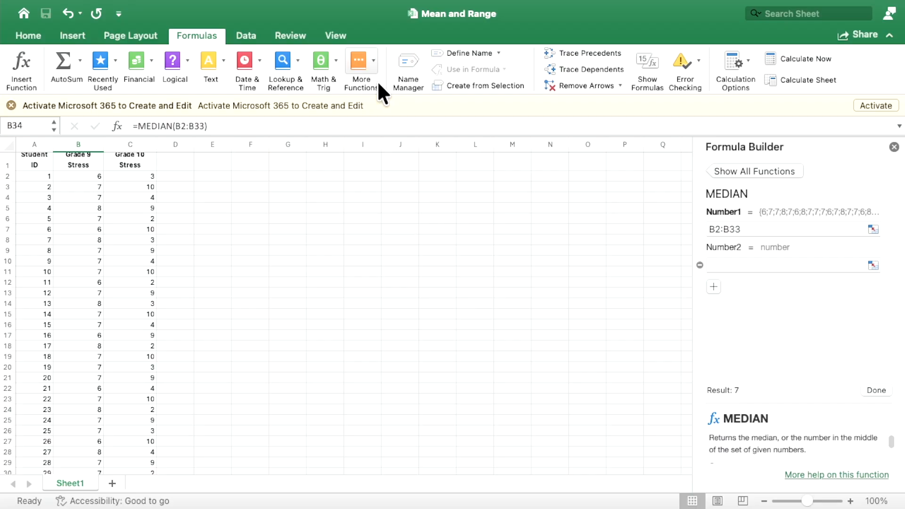
scroll(134, 366, up, 1)
scroll(134, 366, down, 4)
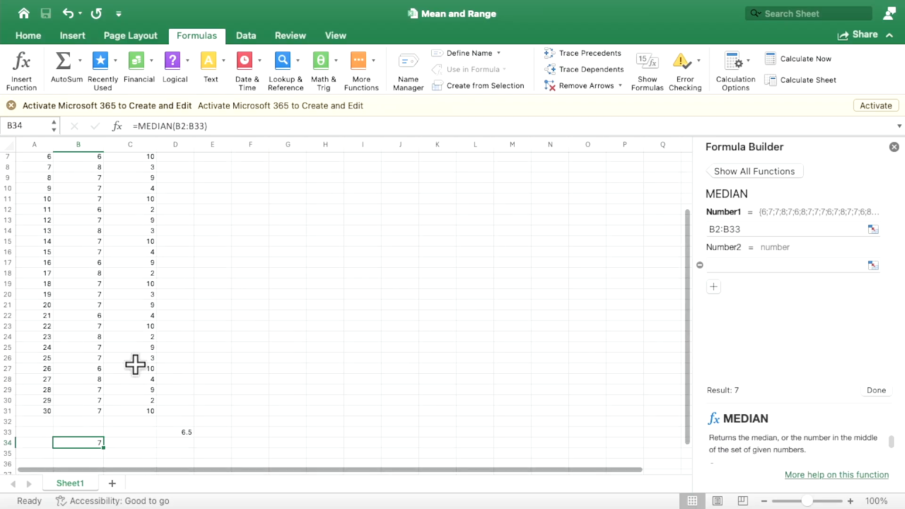
Delete the median results from cells D33 and B34
click(176, 341)
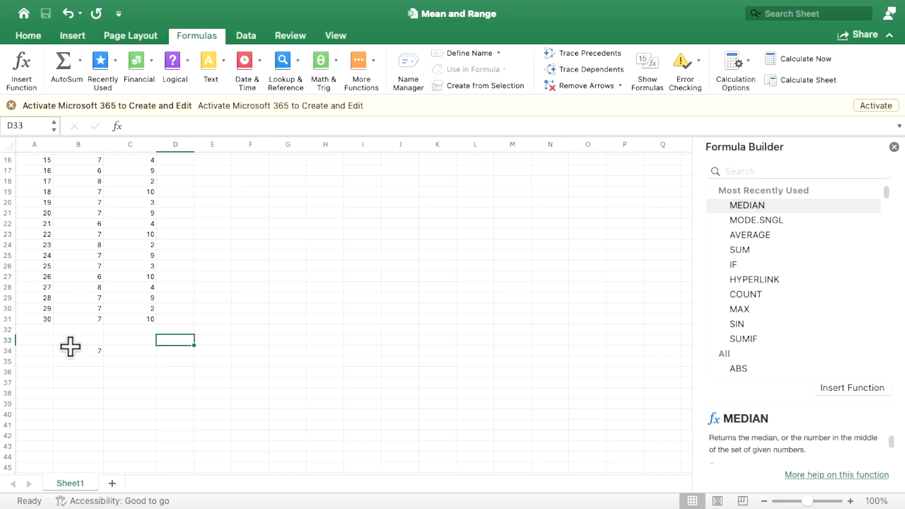
click(85, 353)
key(Delete)
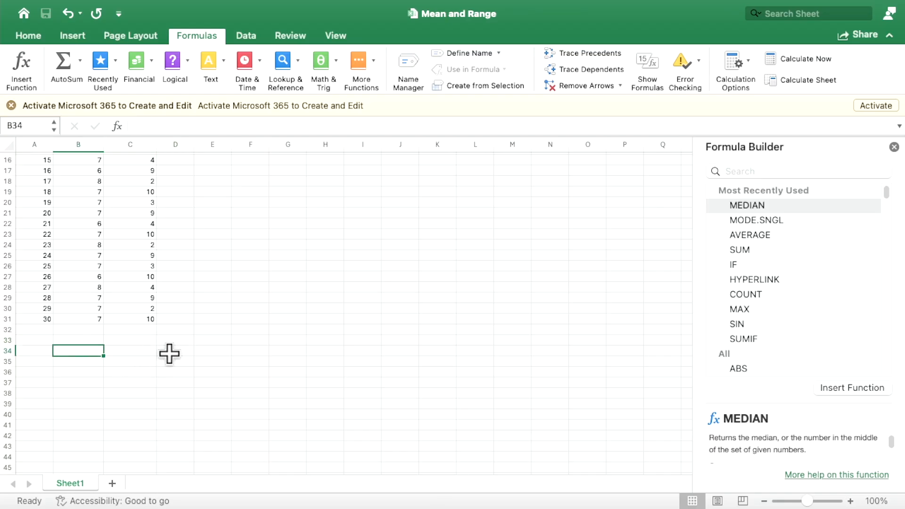
Insert the statistical MODE.SNGL function into cell E32
scroll(177, 297, down, 5)
scroll(177, 294, up, 10)
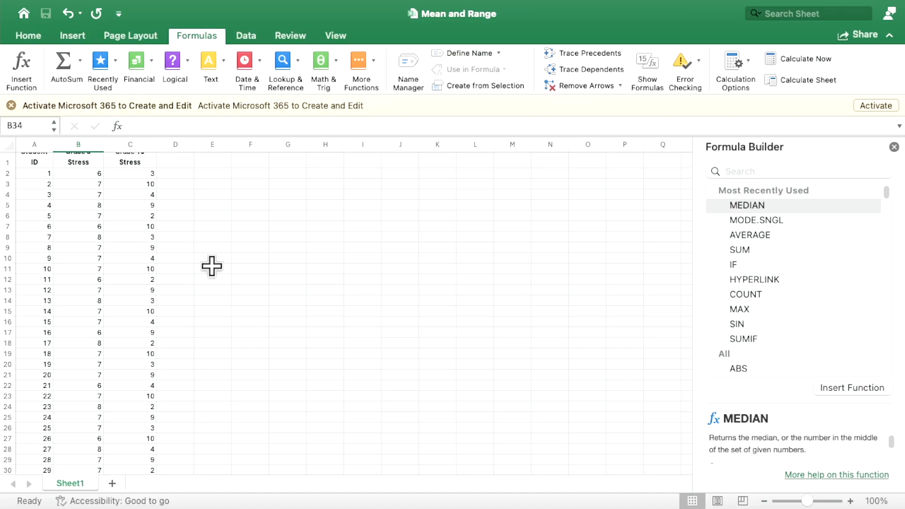
scroll(197, 352, up, 1)
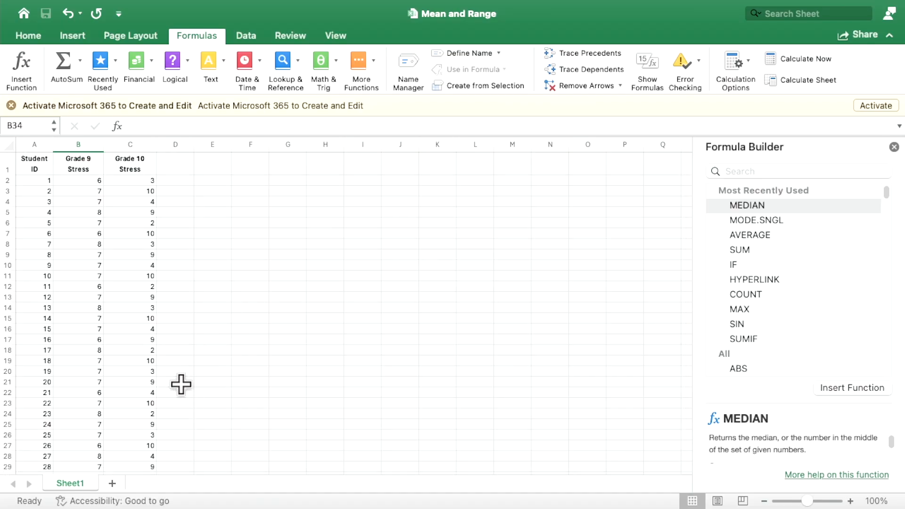
scroll(134, 384, down, 3)
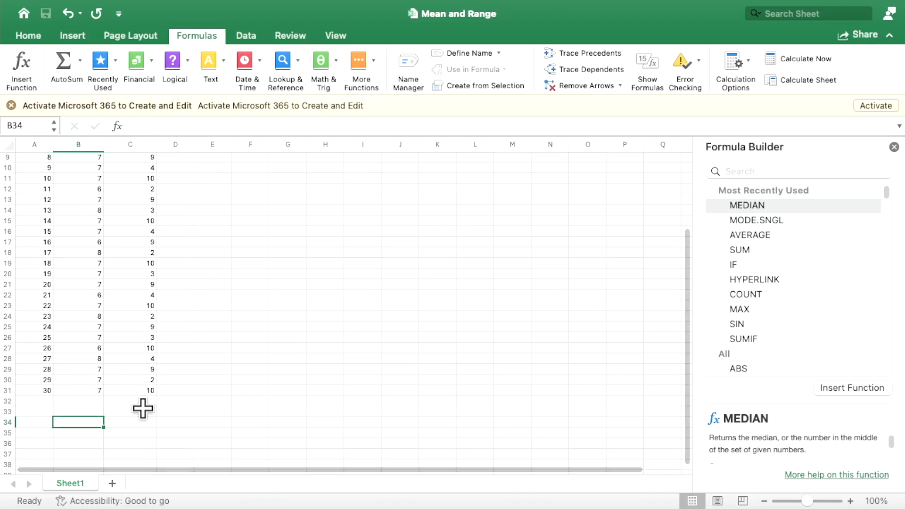
click(203, 401)
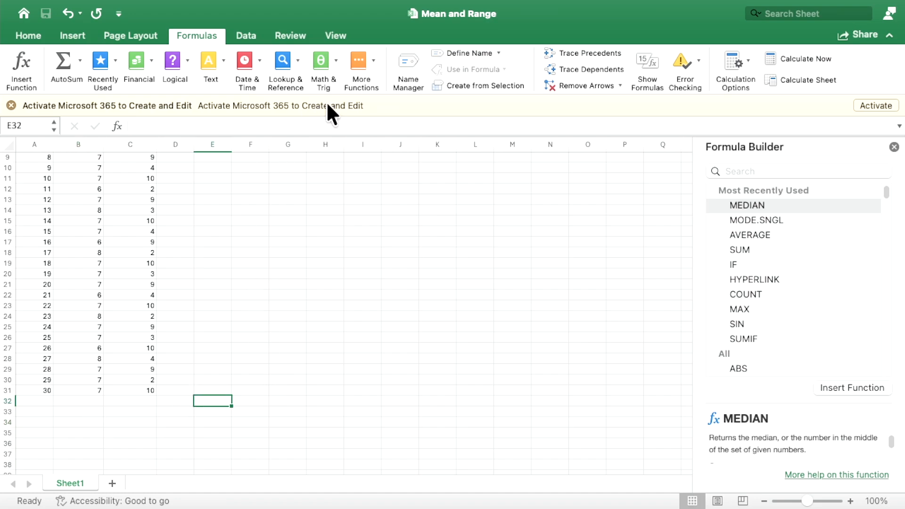
click(362, 59)
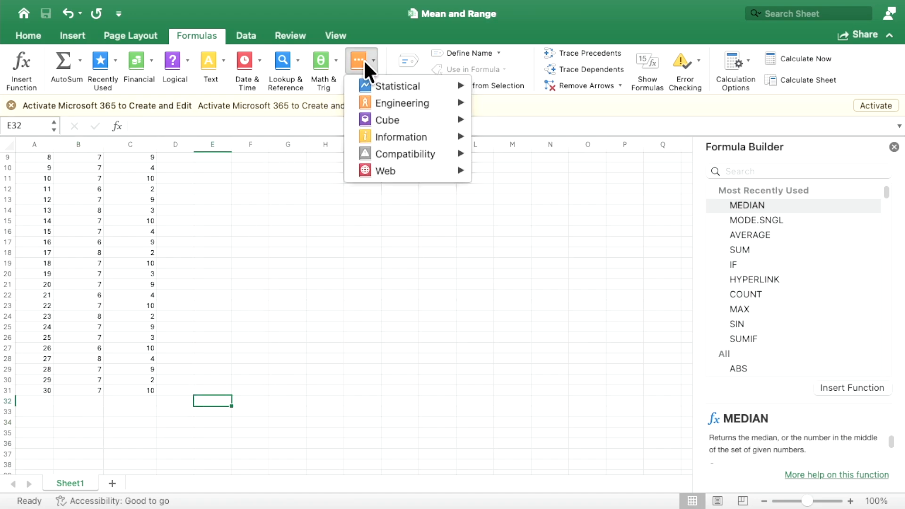
mouse_move(404, 85)
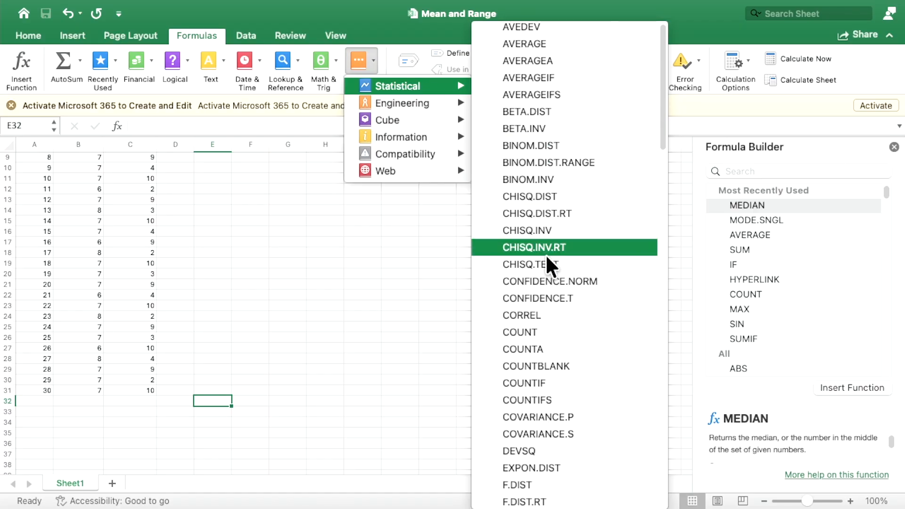
scroll(509, 432, down, 5)
scroll(508, 430, down, 7)
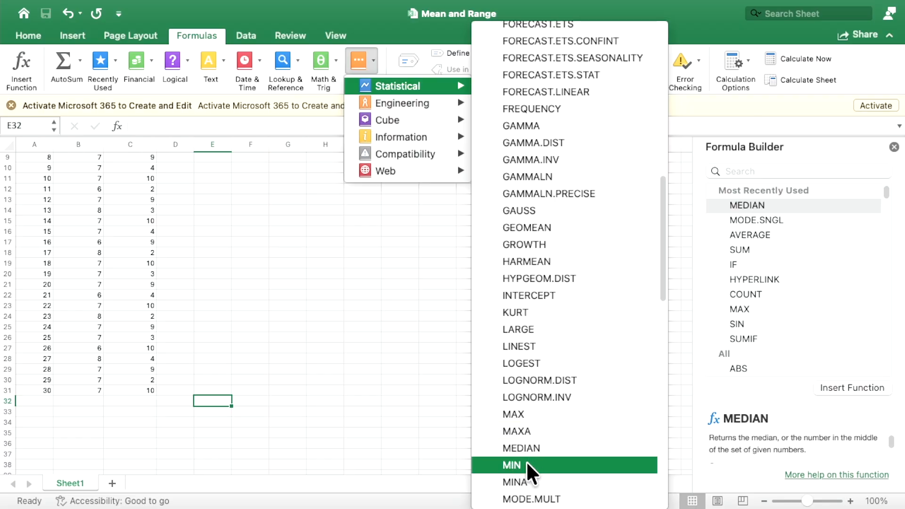
scroll(526, 461, down, 1)
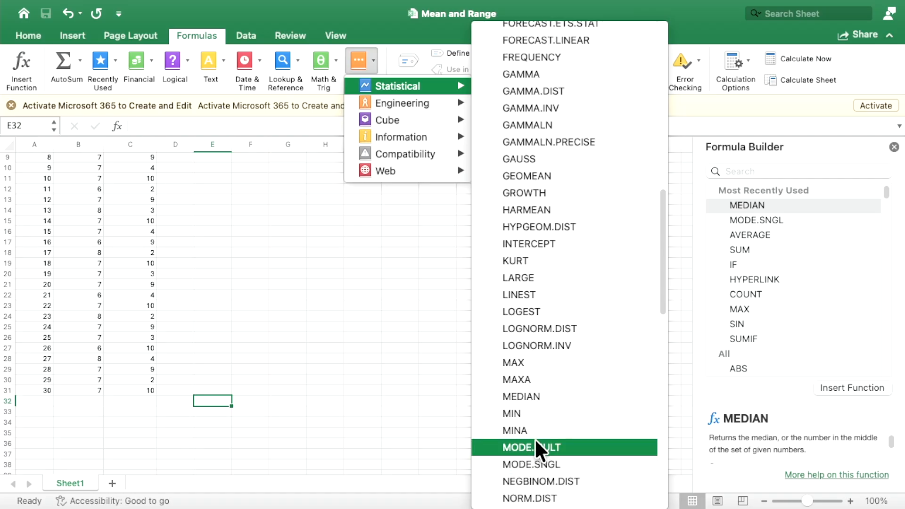
scroll(536, 445, down, 1)
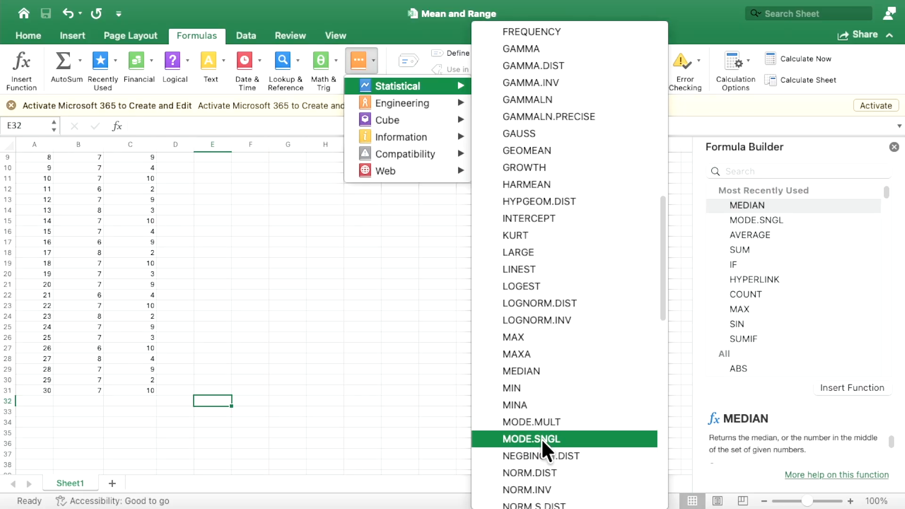
click(533, 440)
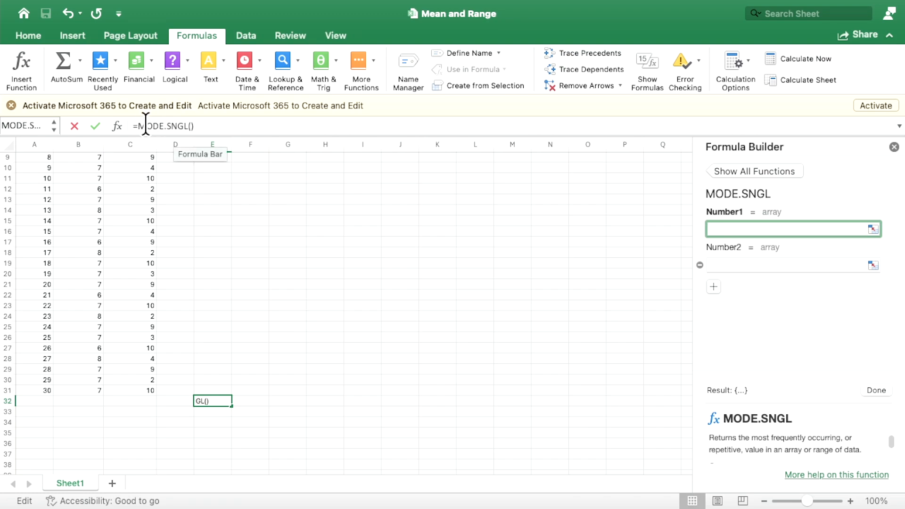
Use the Grade 10 stress scores C2:C31 as the MODE.SNGL argument in E32 and commit the formula
click(193, 126)
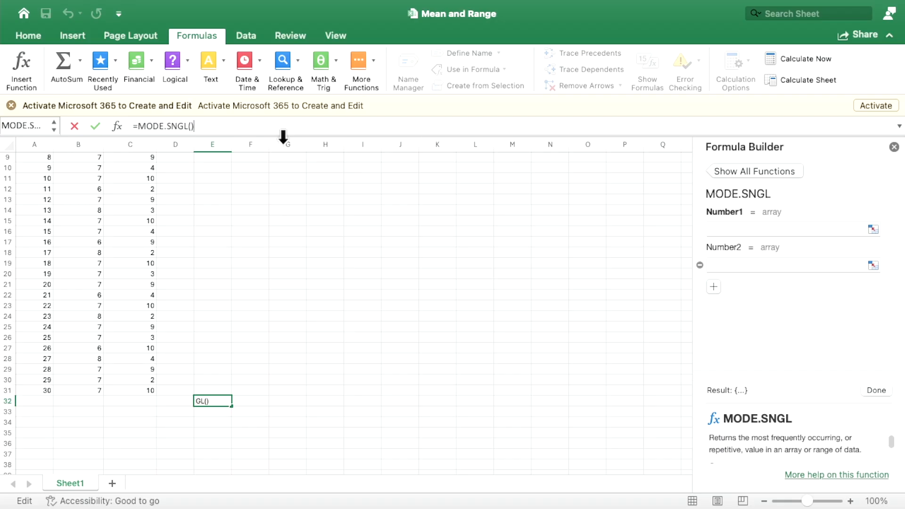
key(Left)
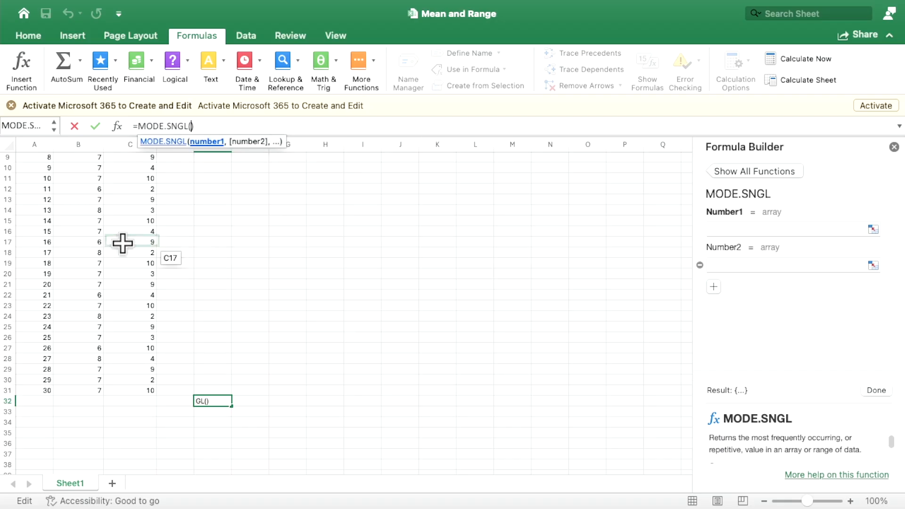
scroll(133, 240, down, 3)
scroll(134, 240, up, 7)
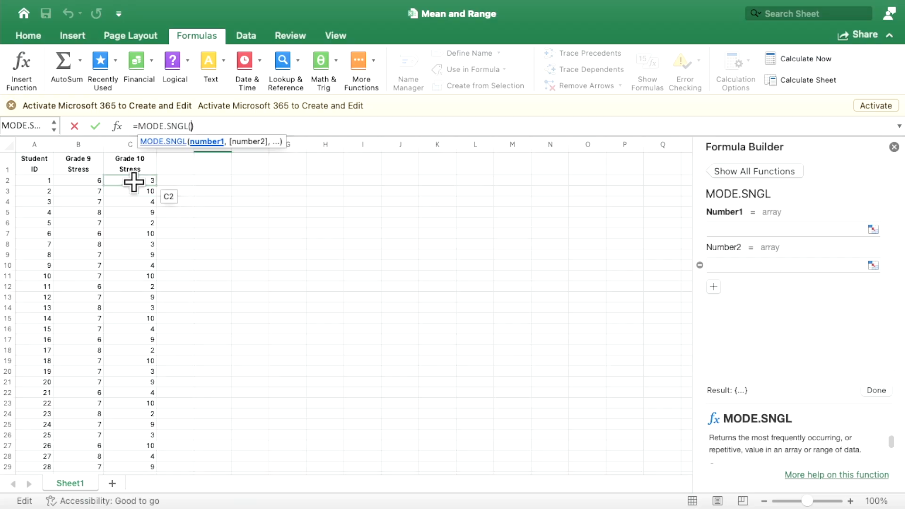
drag(134, 181, 134, 432)
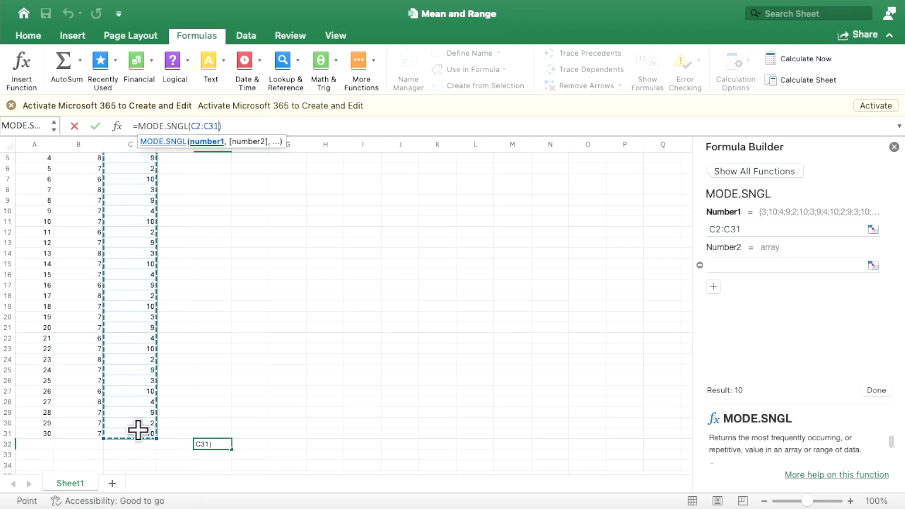
click(231, 124)
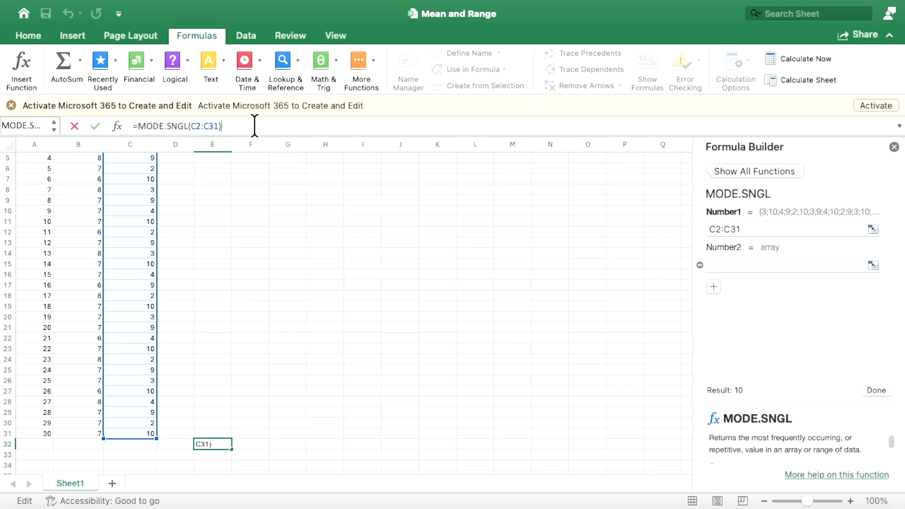
key(Return)
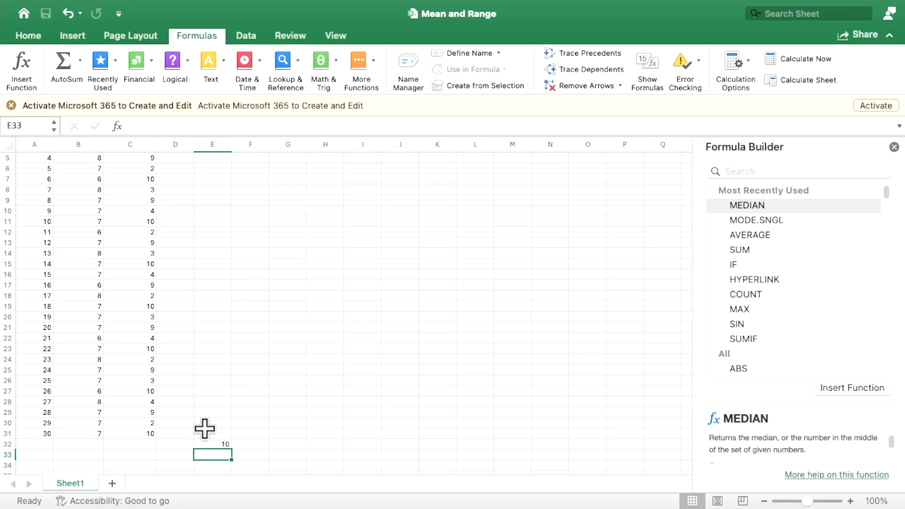
Review the mode formula in E32 against the repeated values in the Grade 10 stress column
click(209, 444)
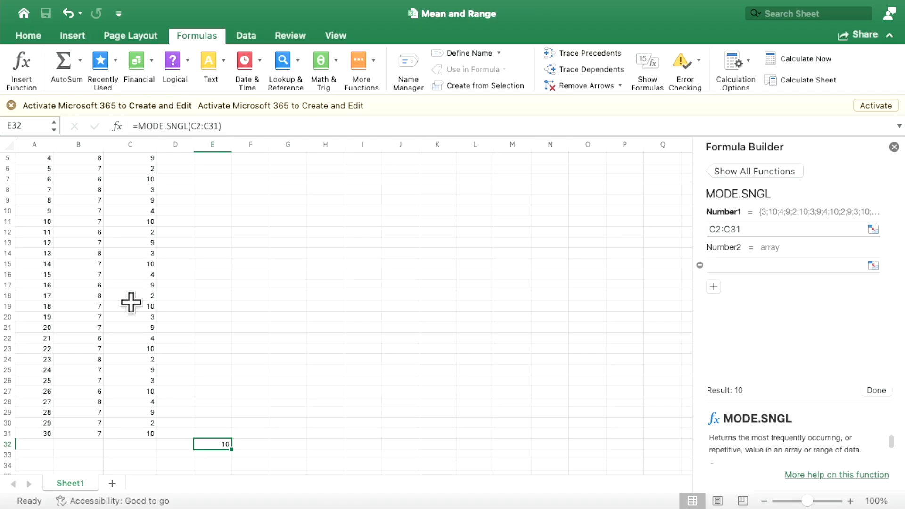
click(133, 391)
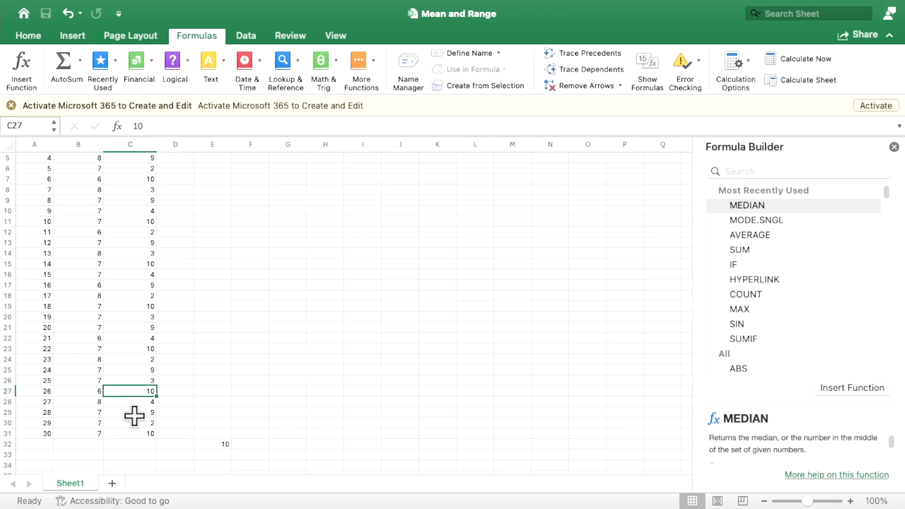
click(128, 433)
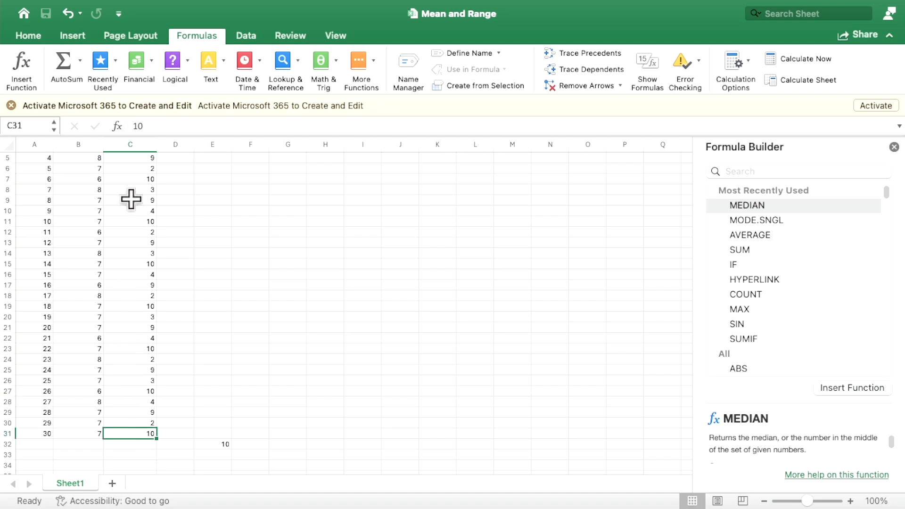
scroll(131, 199, down, 2)
scroll(131, 200, up, 5)
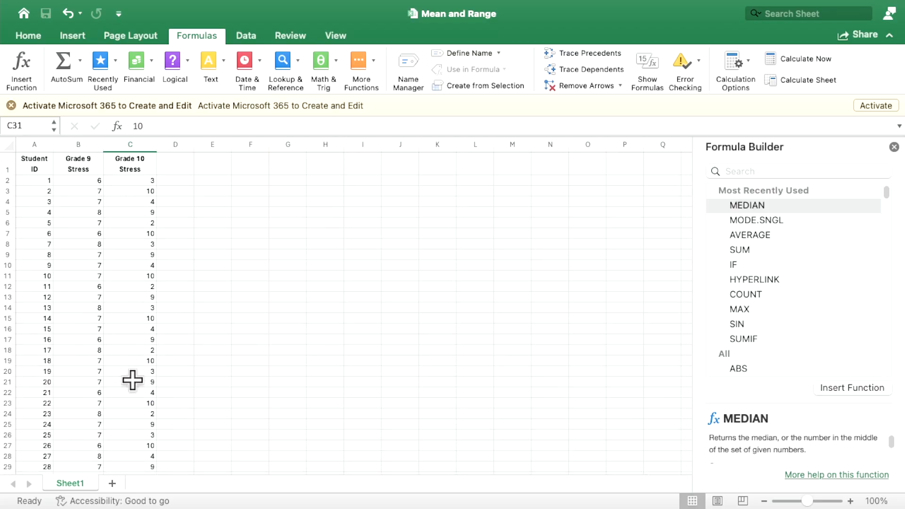
scroll(135, 375, down, 3)
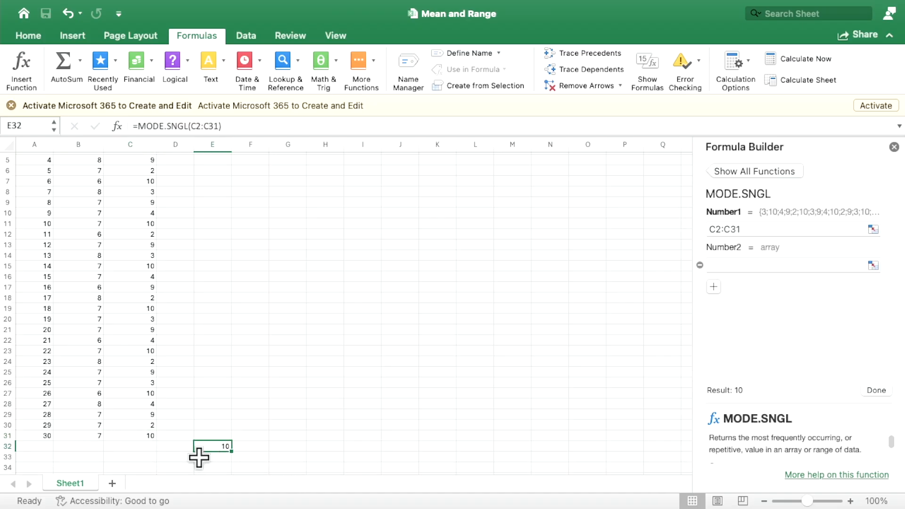
Insert the statistical MODE.SNGL function into cell G32 for the Grade 9 stress scores
click(287, 449)
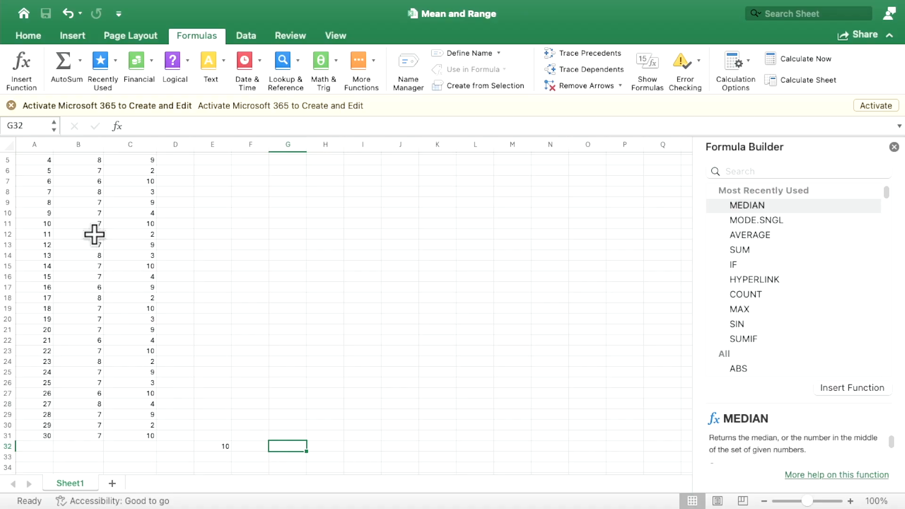
scroll(91, 190, up, 1)
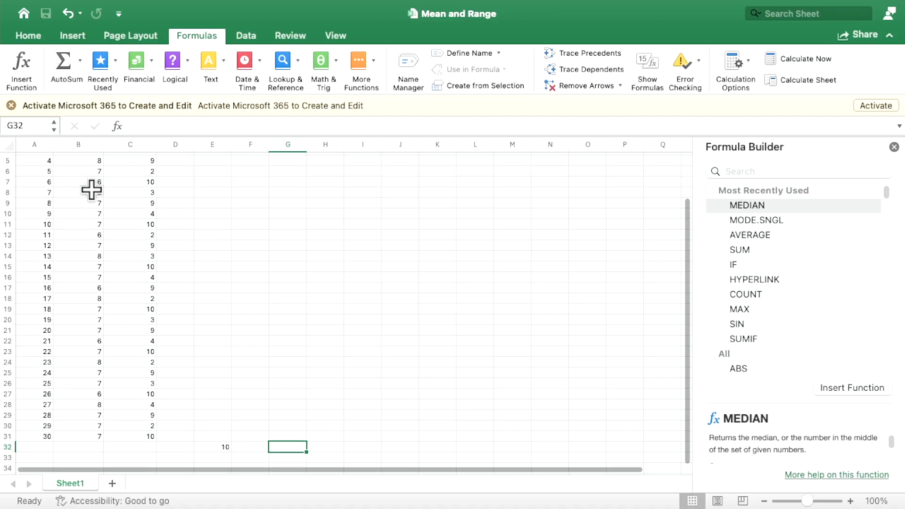
scroll(92, 190, down, 1)
scroll(88, 192, up, 5)
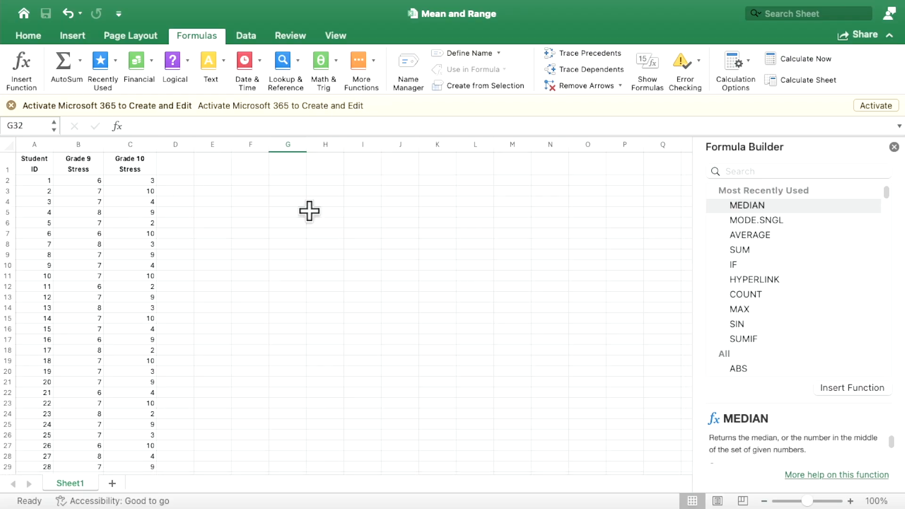
scroll(296, 363, down, 5)
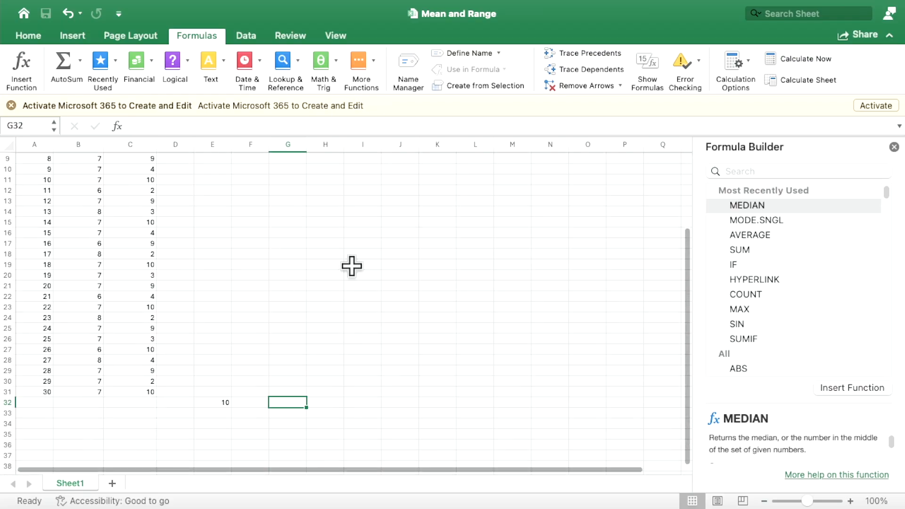
click(375, 57)
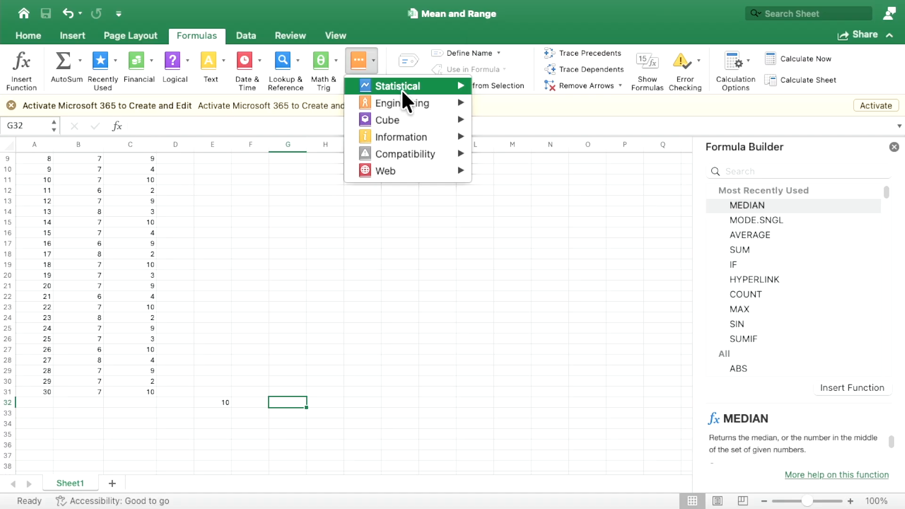
mouse_move(400, 89)
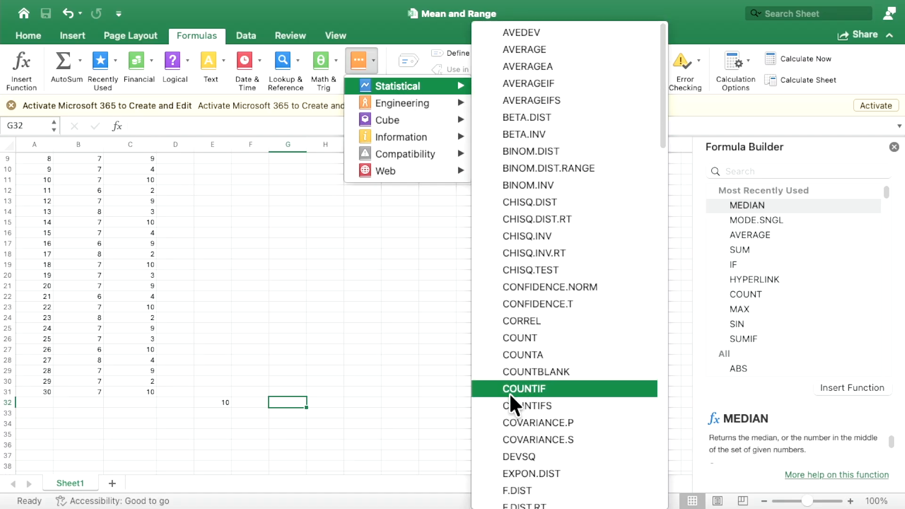
scroll(532, 414, down, 10)
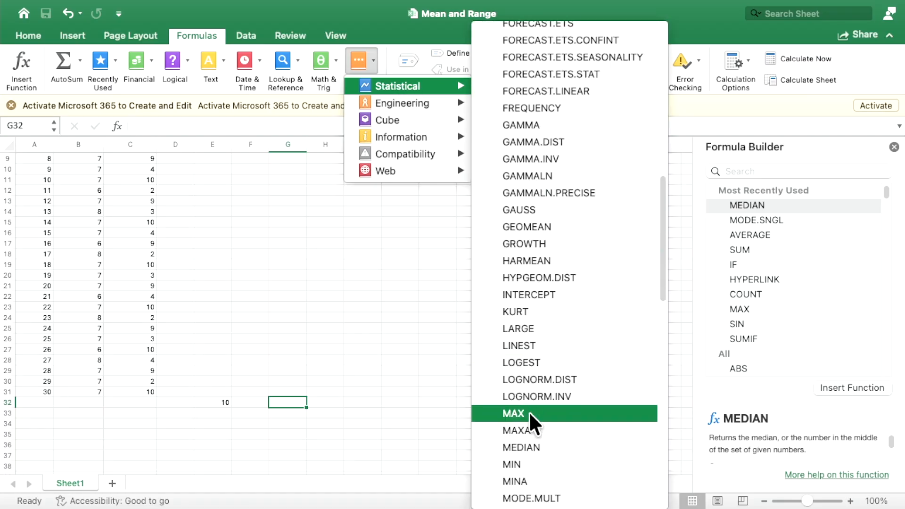
scroll(530, 412, down, 3)
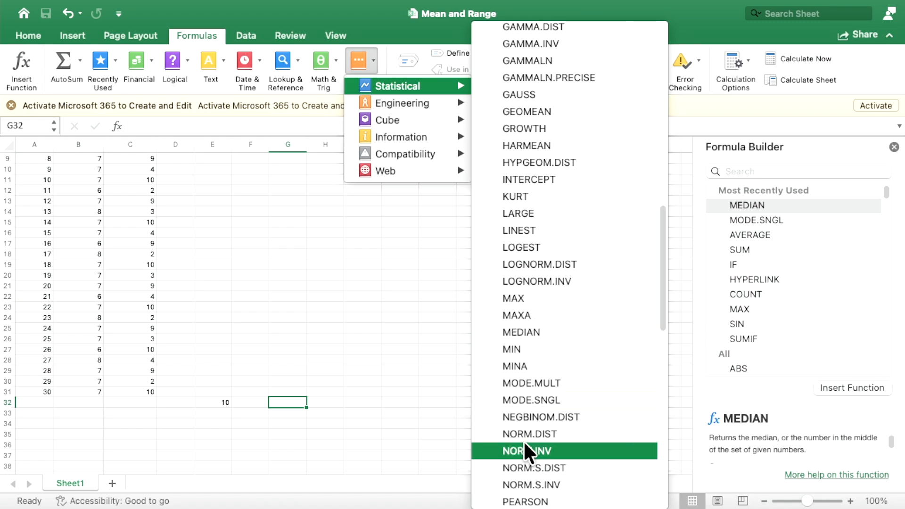
click(539, 401)
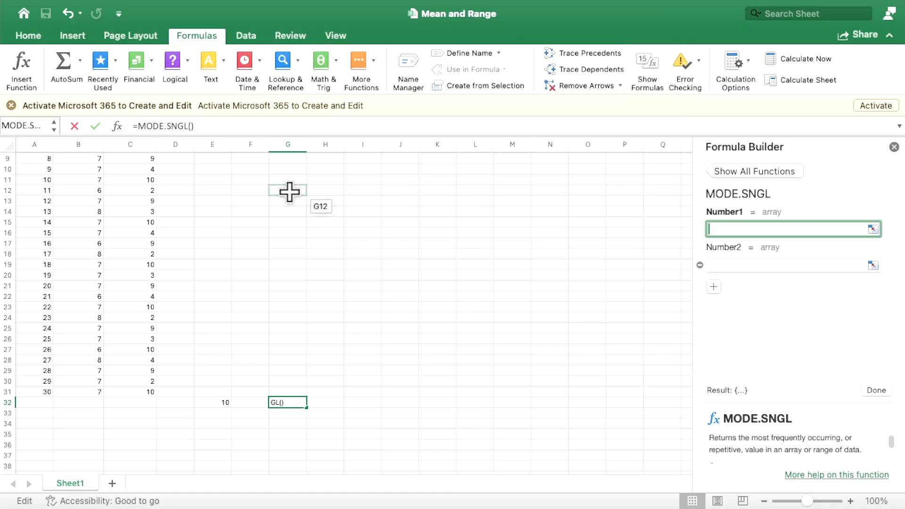
Use the Grade 9 stress scores B2:B31 as the MODE.SNGL argument in G32 and commit the formula
click(192, 126)
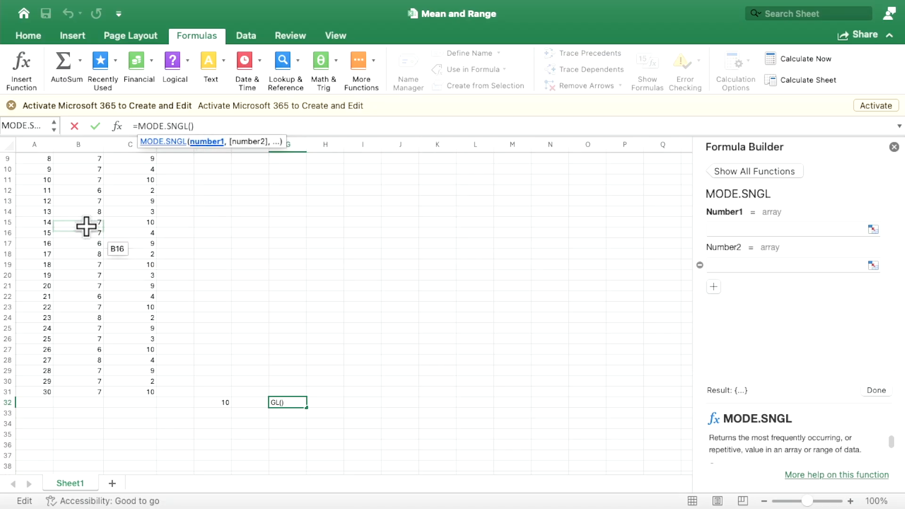
scroll(85, 225, down, 4)
scroll(85, 226, up, 4)
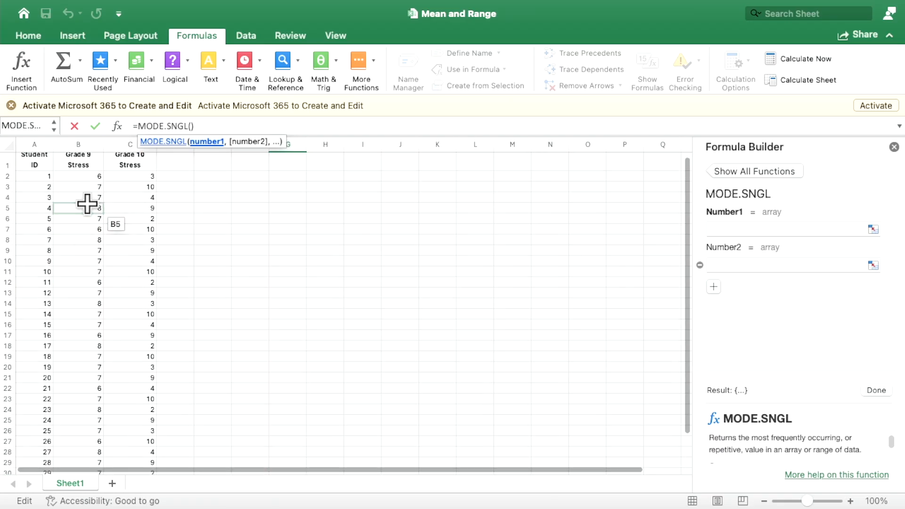
drag(84, 180, 87, 448)
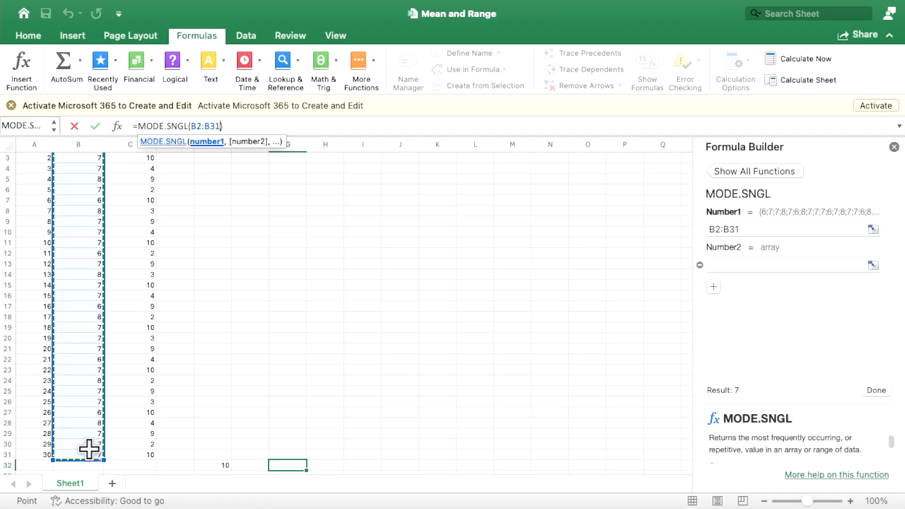
click(228, 121)
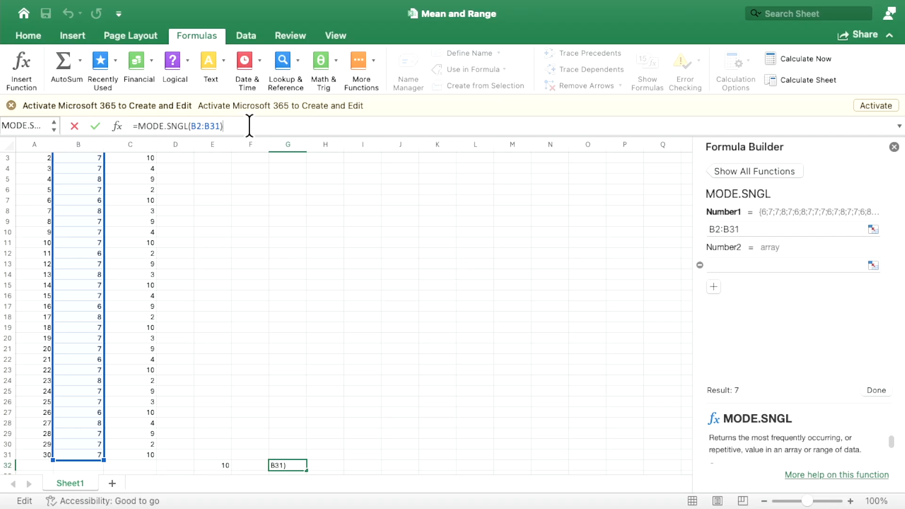
key(Return)
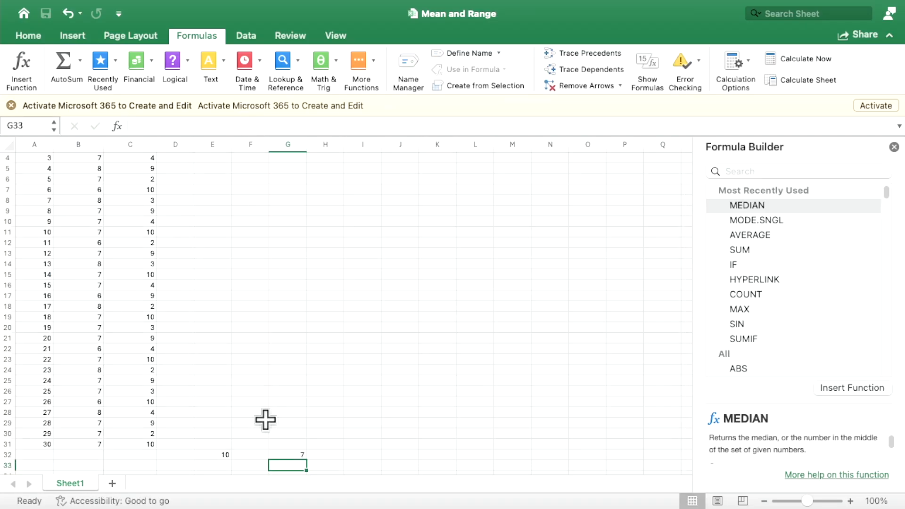
Examine the Grade 9 mode formula in G32 and compare it with the repeated scores in the Grade 9 and Grade 10 stress columns
click(286, 456)
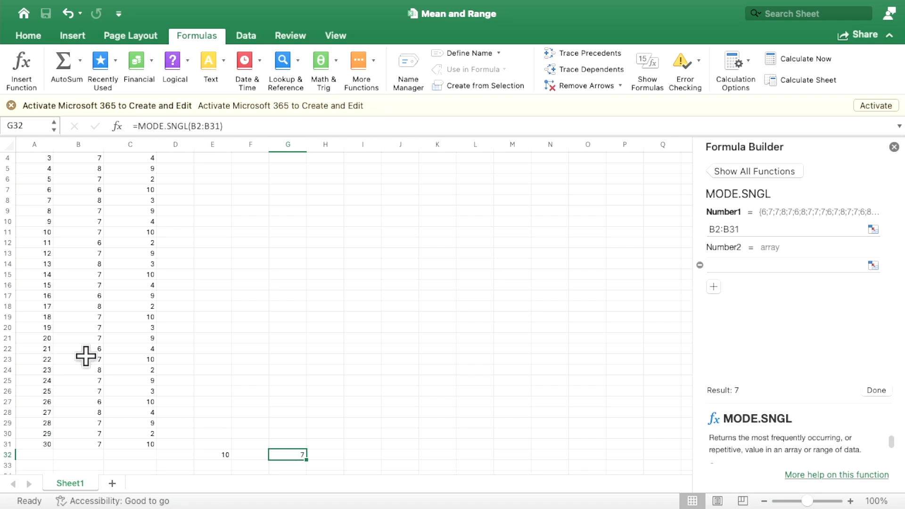
scroll(85, 357, up, 2)
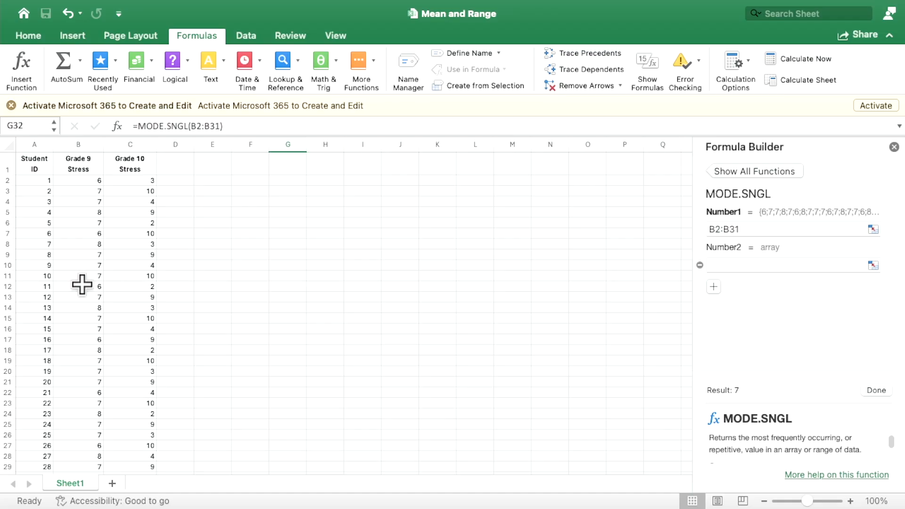
scroll(72, 394, down, 1)
scroll(72, 395, down, 3)
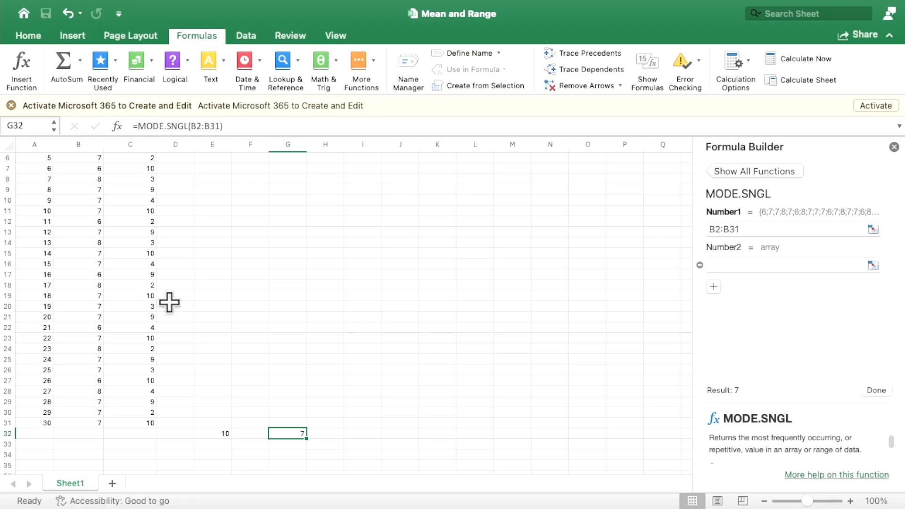
scroll(146, 328, up, 3)
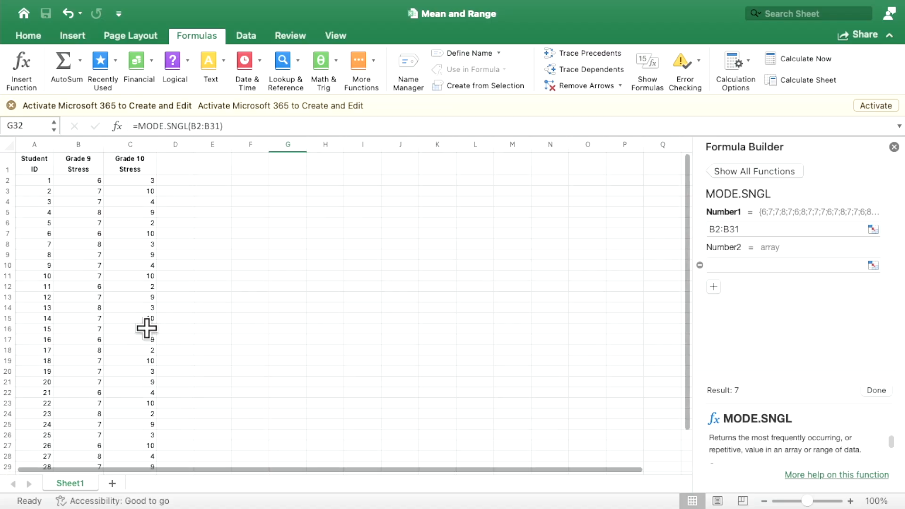
scroll(147, 329, down, 5)
scroll(146, 328, up, 5)
scroll(146, 330, down, 1)
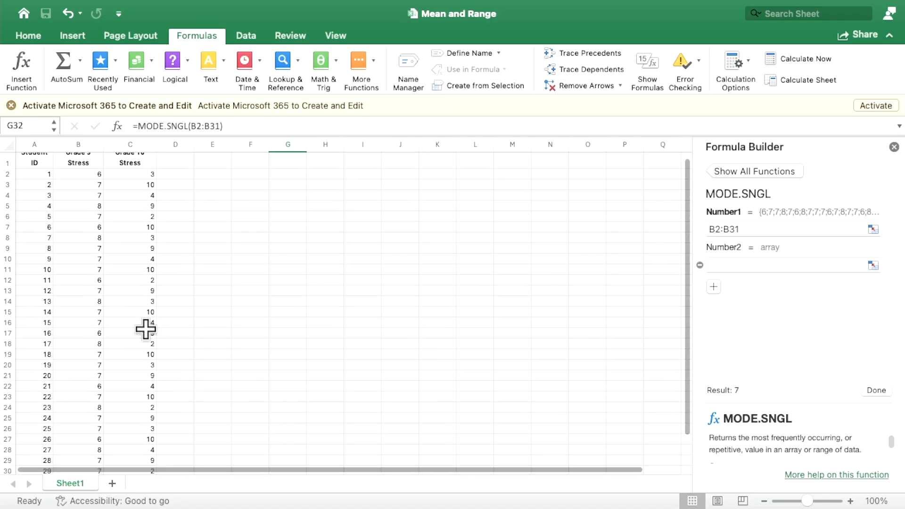
scroll(146, 330, up, 1)
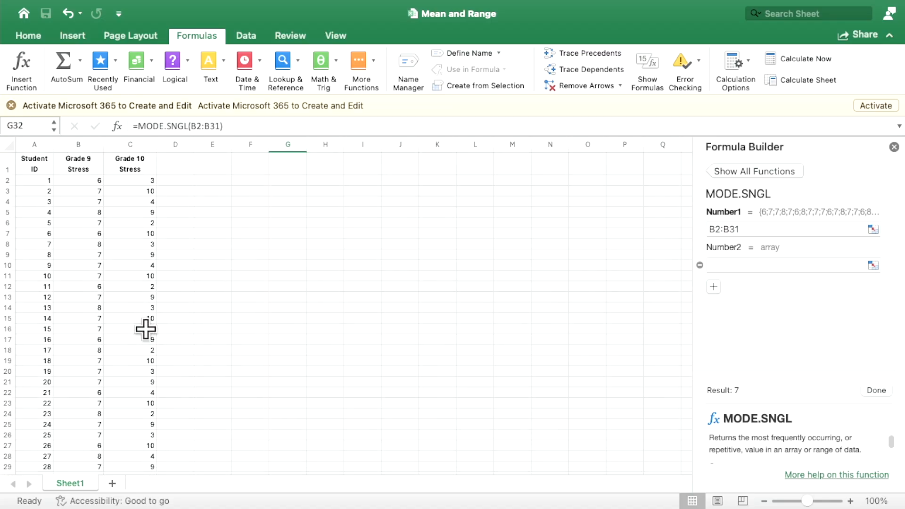